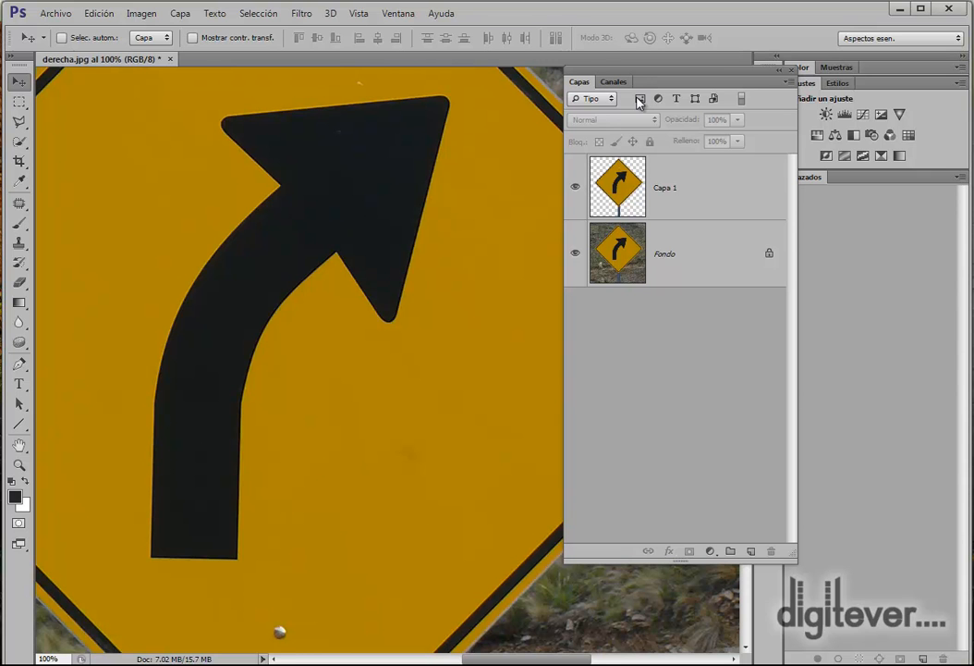
Load the FLECHA channel as a selection and copy the arrow from Capa 1 to a new layer.
left_click(613, 82)
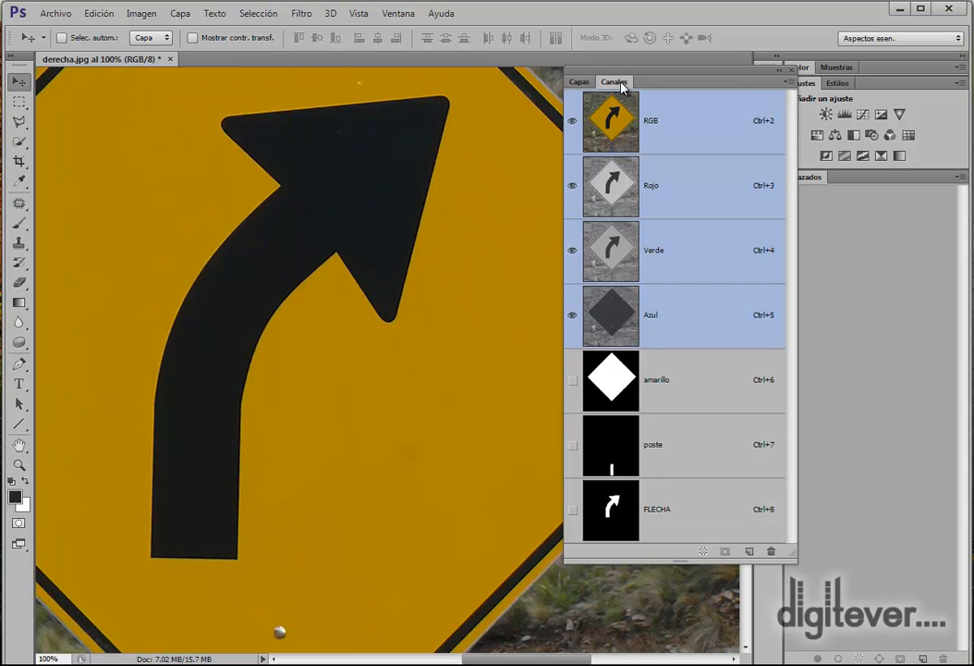
left_click(612, 510, "ctrl")
left_click(580, 82)
left_click(643, 213)
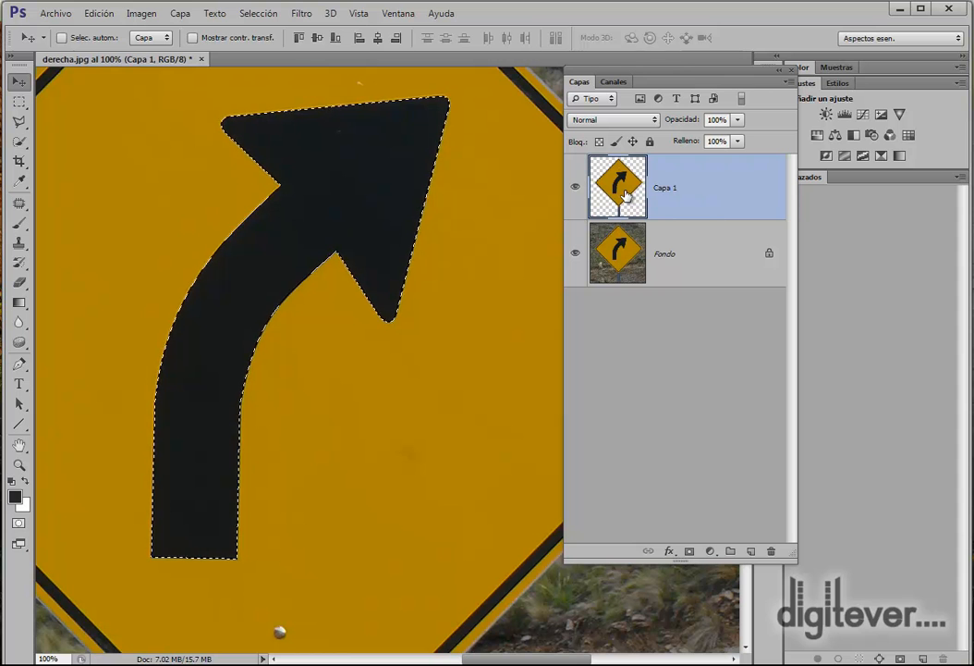
left_click(180, 13)
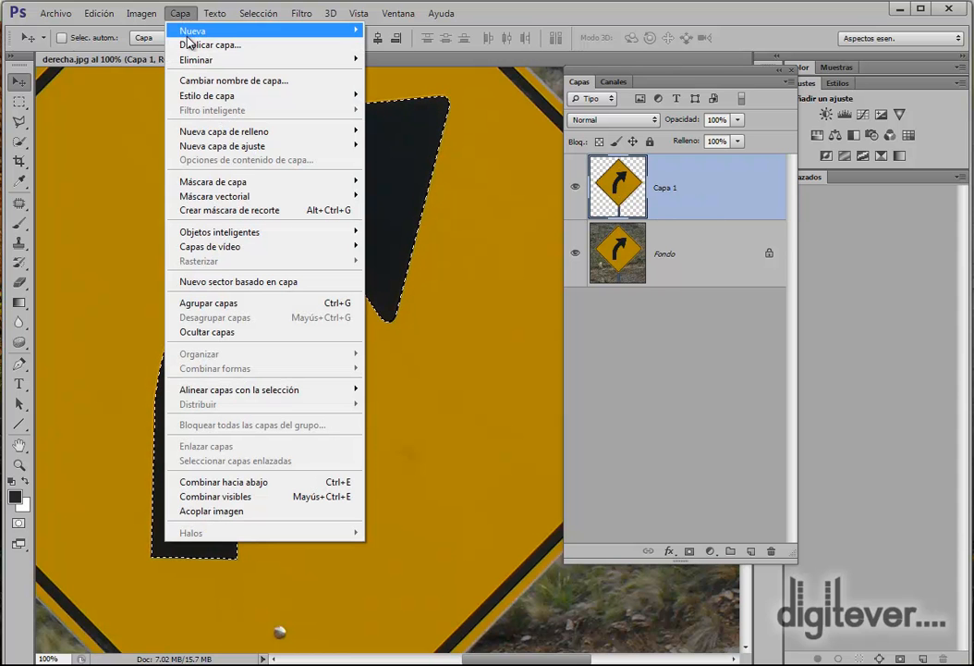
mouse_move(171, 31)
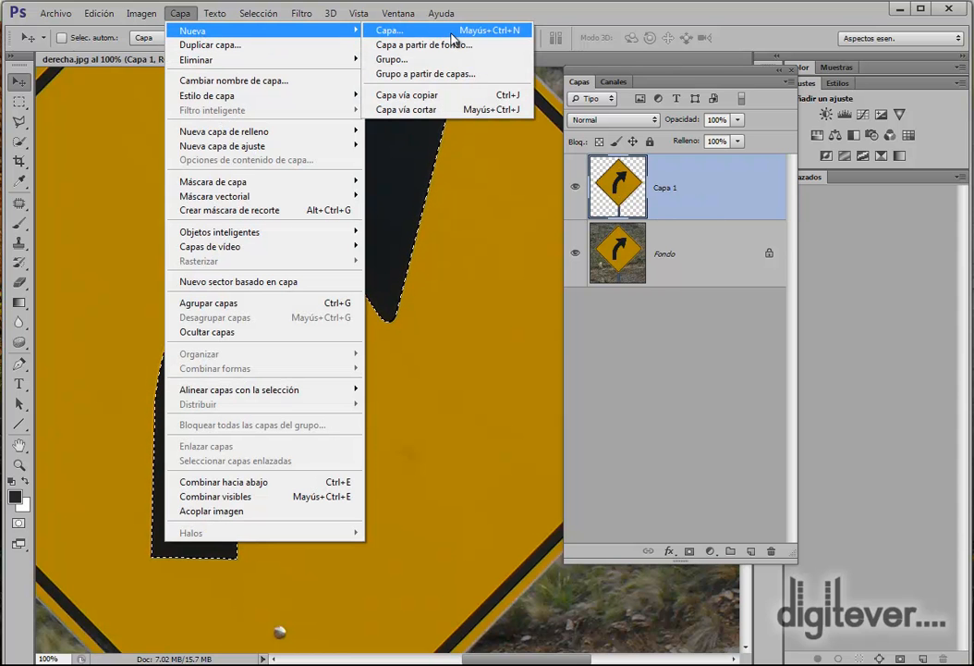
left_click(470, 97)
Rename the arrow layer "flacha" and the sign layer "señal".
double_click(668, 189)
type("flecha")
key("Return")
double_click(668, 254)
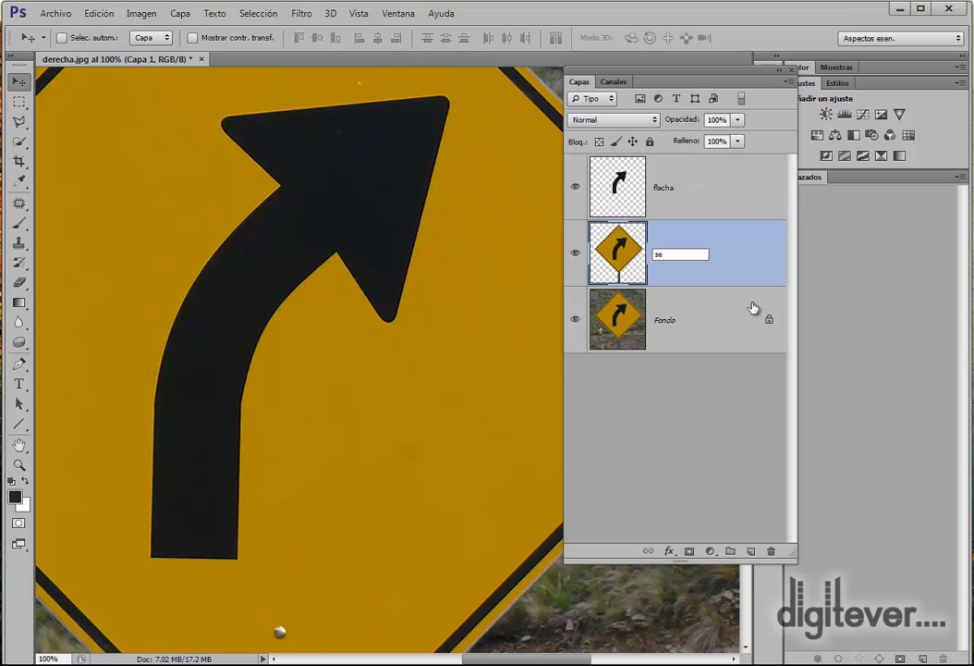
type("señal")
key("Return")
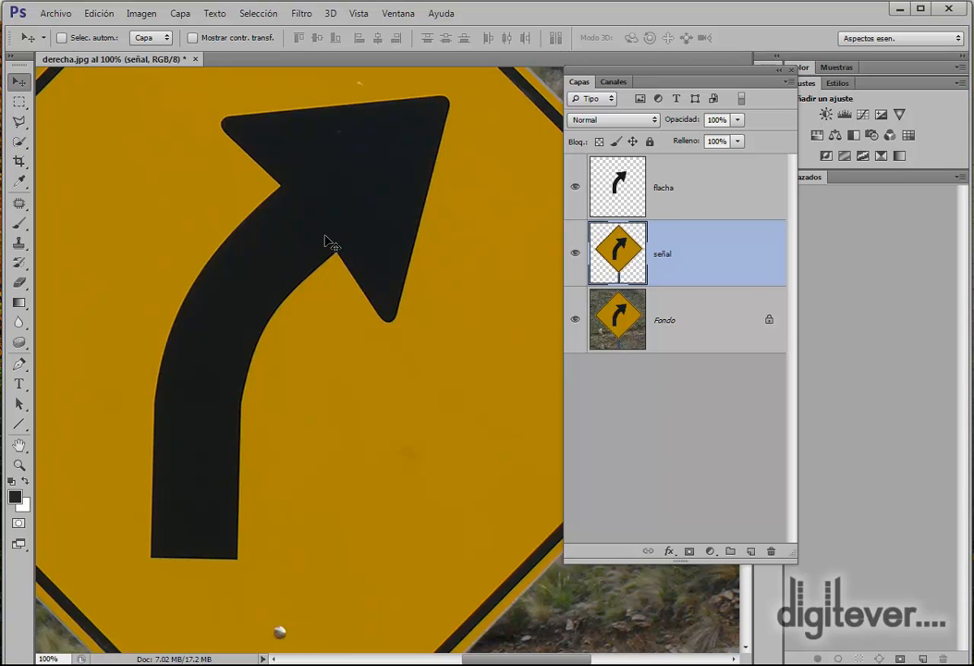
Move the copied arrow on the flacha layer up and to the right of the original arrow.
left_click(644, 190)
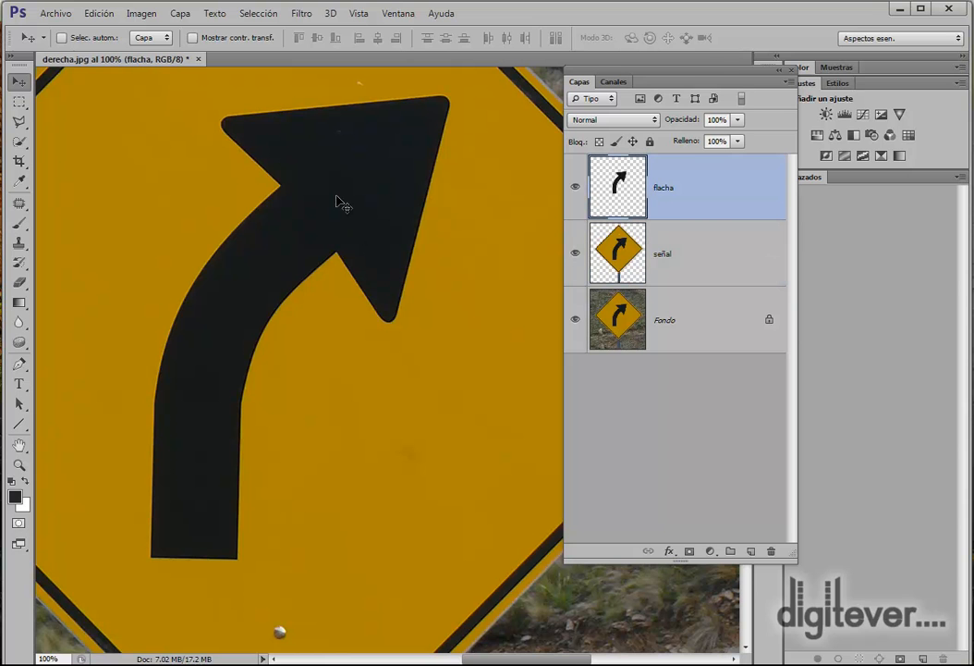
left_click_drag(341, 203, 353, 219)
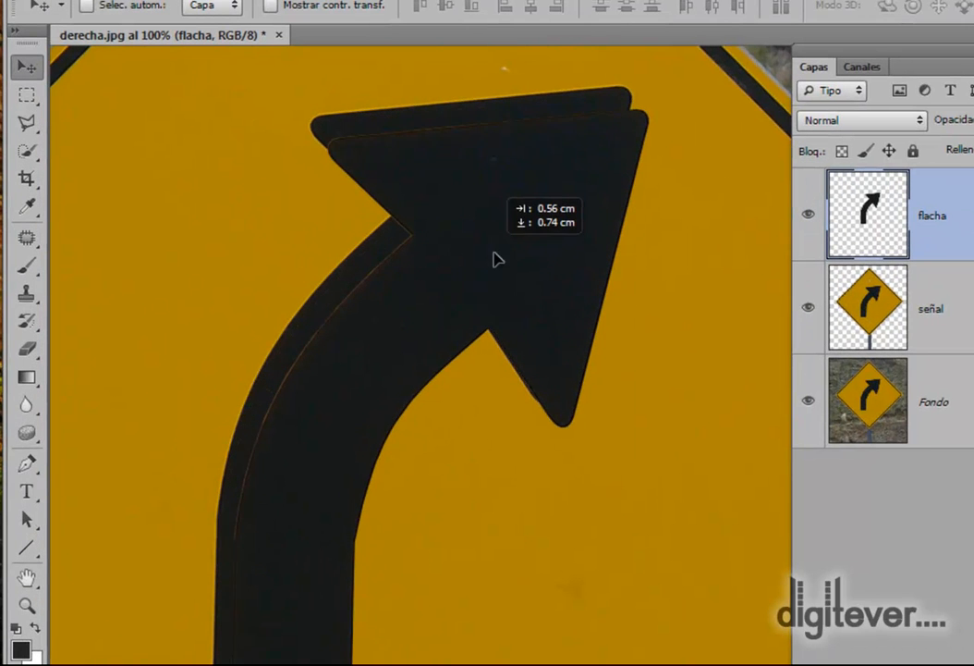
left_click_drag(495, 260, 554, 229)
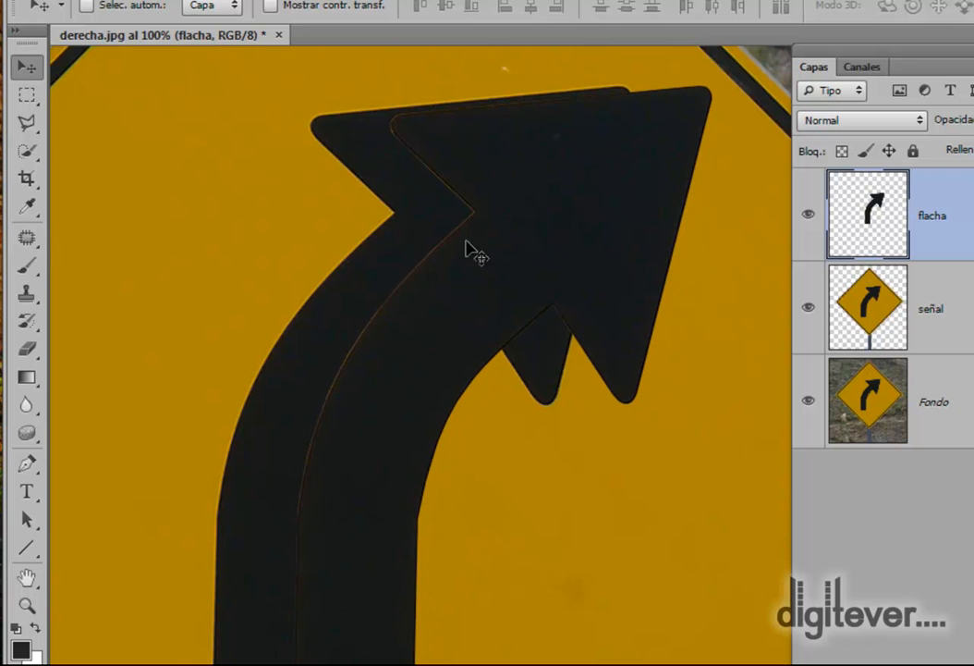
left_click_drag(339, 524, 668, 171)
Examine the edges of the copied and original arrows at pixel level.
key("z")
left_click(545, 238)
left_click(546, 238)
left_click(545, 238)
left_click(548, 240)
left_click(553, 241)
left_click(553, 241)
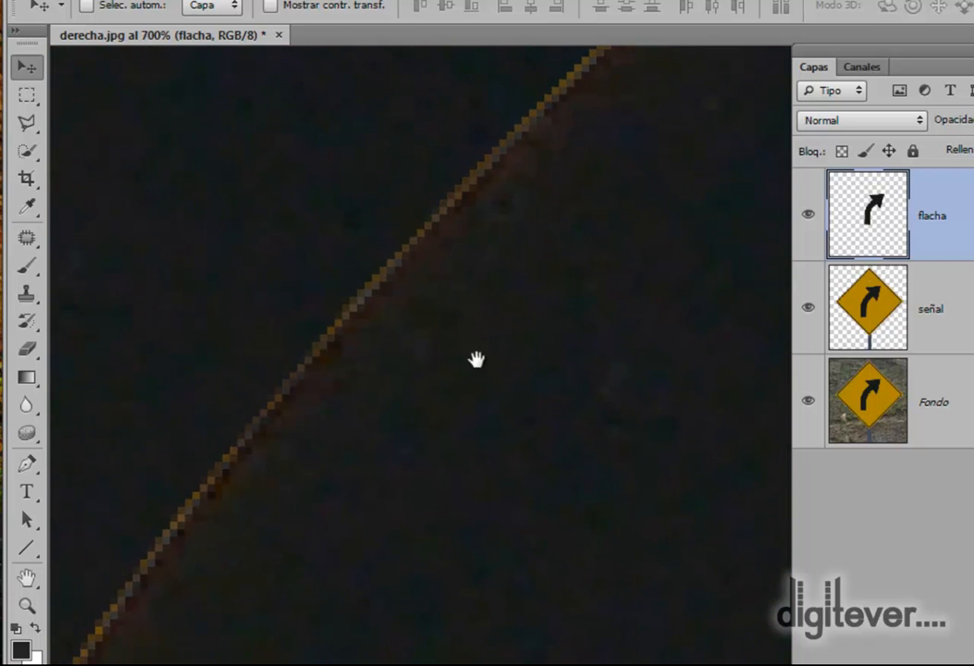
left_click_drag(506, 381, 655, 194)
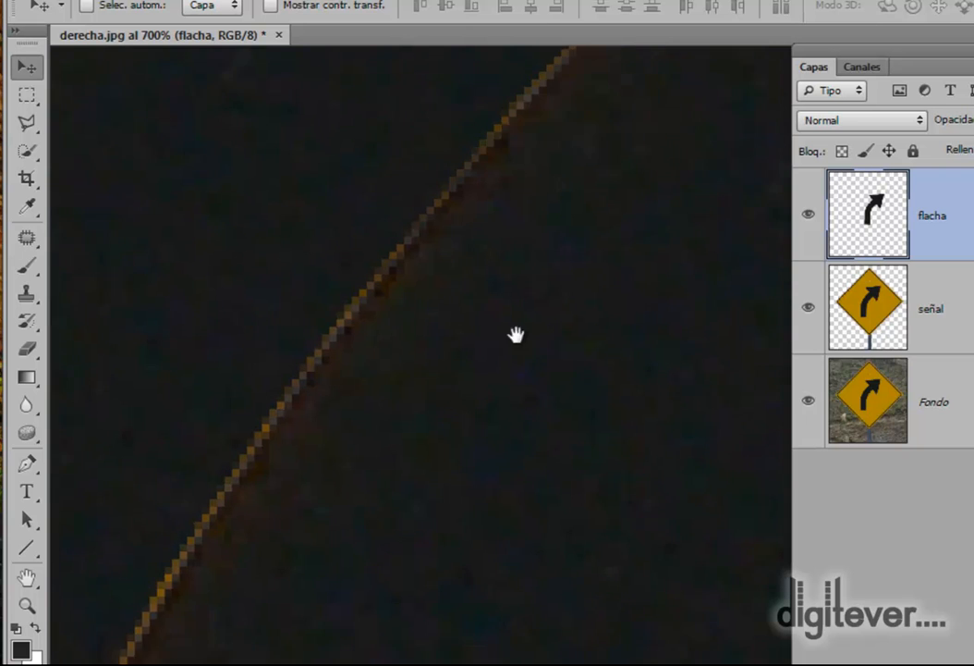
left_click_drag(562, 266, 542, 517)
left_click_drag(570, 659, 616, 301)
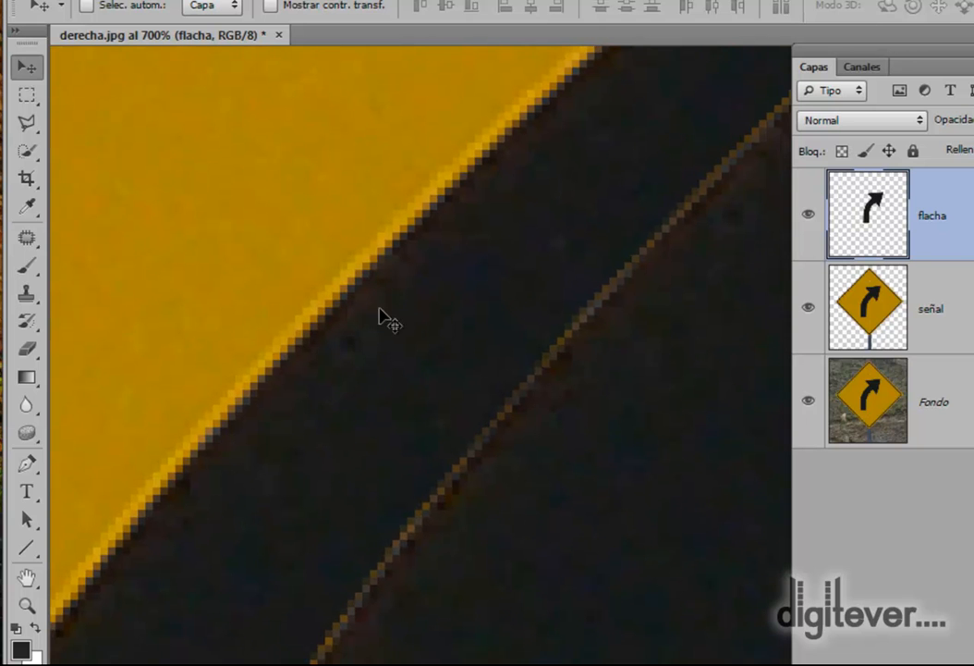
left_click(396, 397, "alt")
left_click(396, 396, "alt")
left_click(396, 396, "alt")
left_click(396, 397, "alt")
left_click(396, 396, "alt")
left_click(396, 396, "alt")
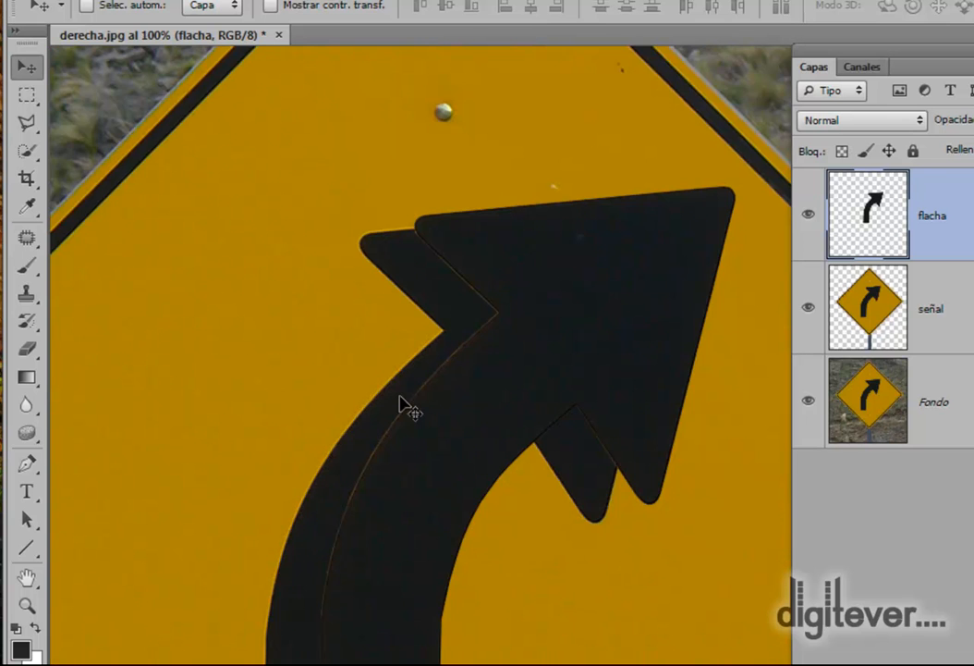
Shift the copied arrow slightly over the original one and check the edges along the curve and inner corner.
left_click_drag(402, 397, 303, 168)
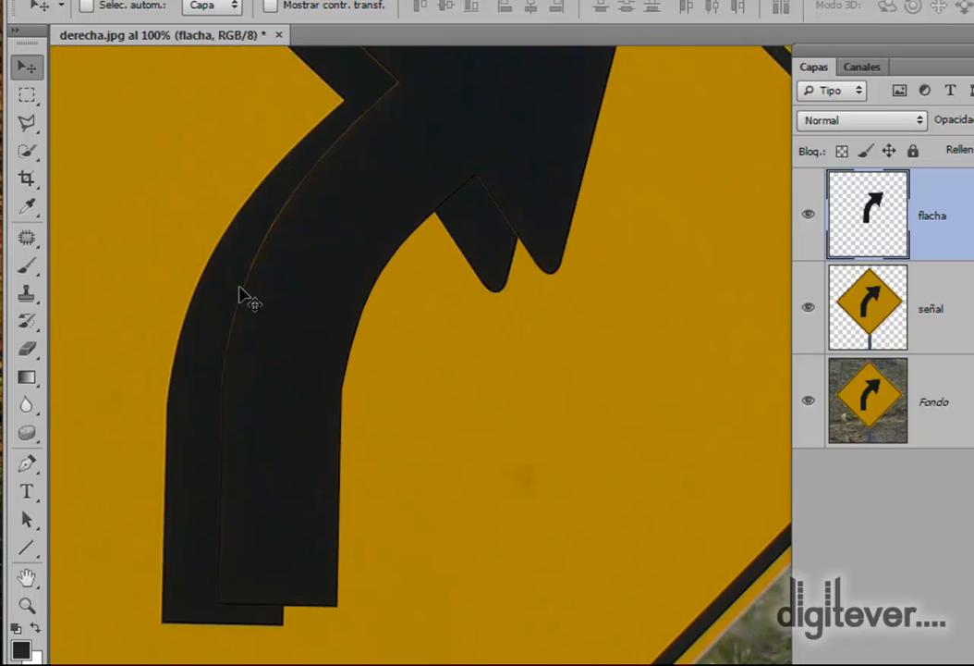
left_click_drag(288, 250, 421, 357)
left_click_drag(451, 235, 532, 220)
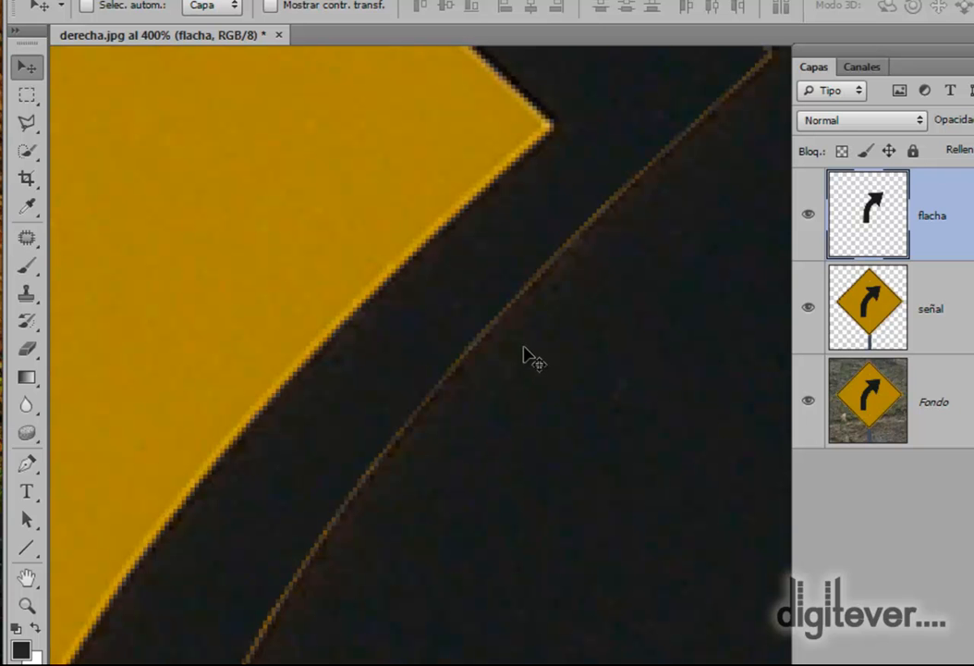
key("space")
left_click_drag(613, 374, 277, 341)
left_click_drag(510, 420, 305, 294)
left_click_drag(572, 393, 433, 361)
key("space")
left_click_drag(532, 489, 775, 339)
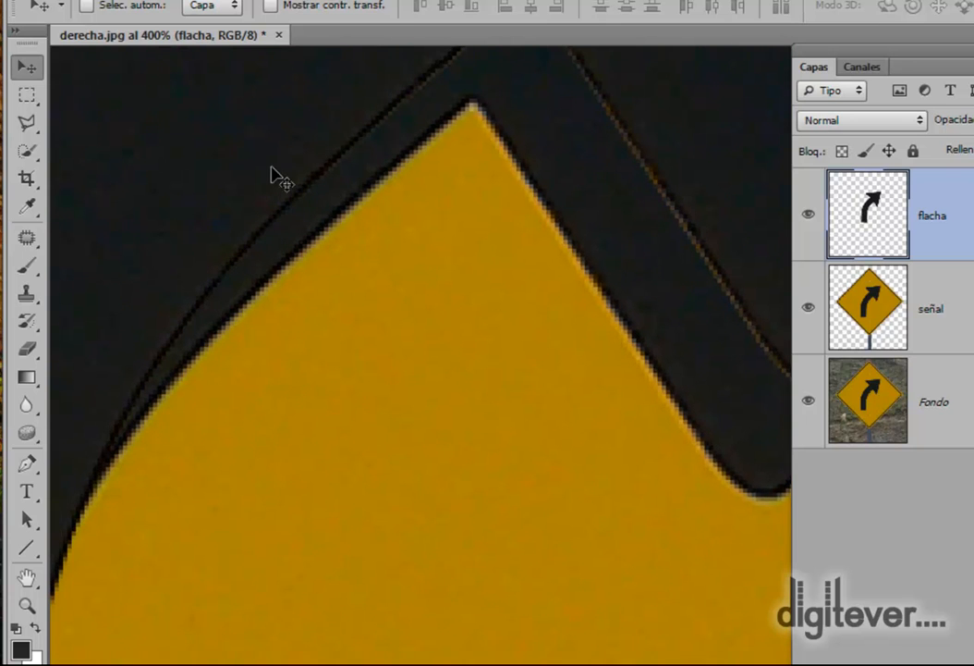
left_click_drag(288, 199, 244, 165)
key("ctrl+space")
left_click_drag(349, 196, 302, 217)
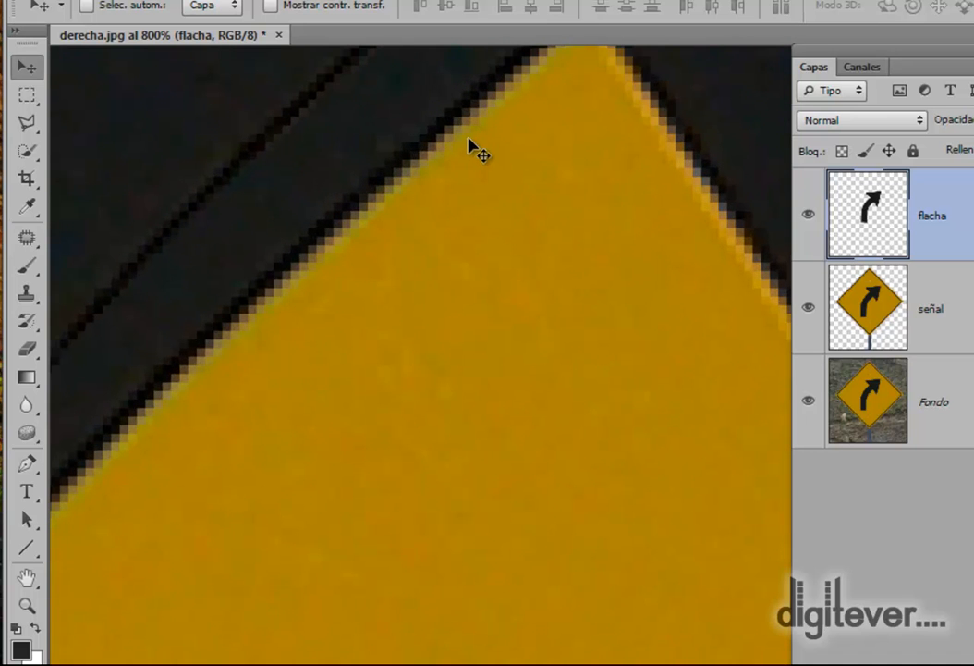
Move the copied arrow so it sits up and to the left of the original arrow.
key("space")
left_click_drag(348, 353, 461, 580)
key("alt+space")
left_click(629, 141)
left_click(582, 400, "alt")
left_click(590, 428, "alt")
left_click(609, 403, "alt")
left_click_drag(537, 463, 489, 513)
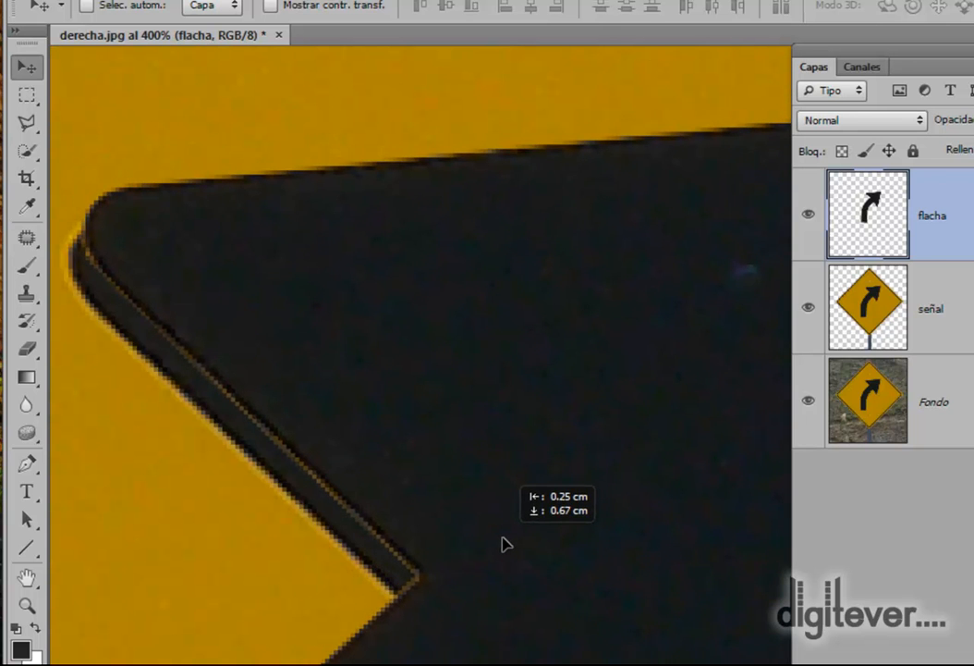
left_click_drag(538, 431, 489, 288)
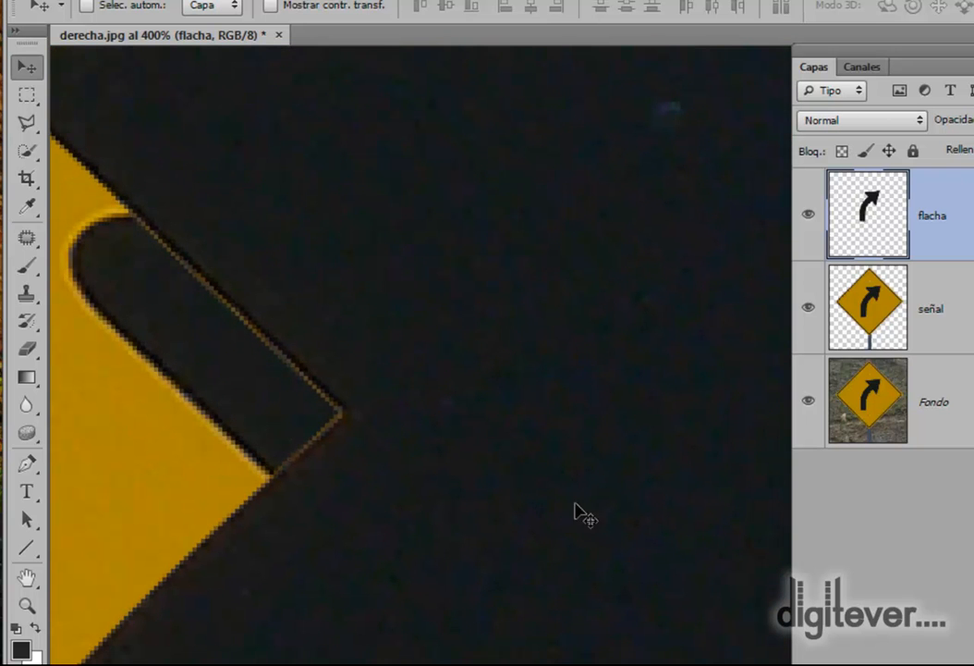
left_click(555, 543, "alt")
left_click(637, 498, "alt")
left_click_drag(513, 422, 500, 236)
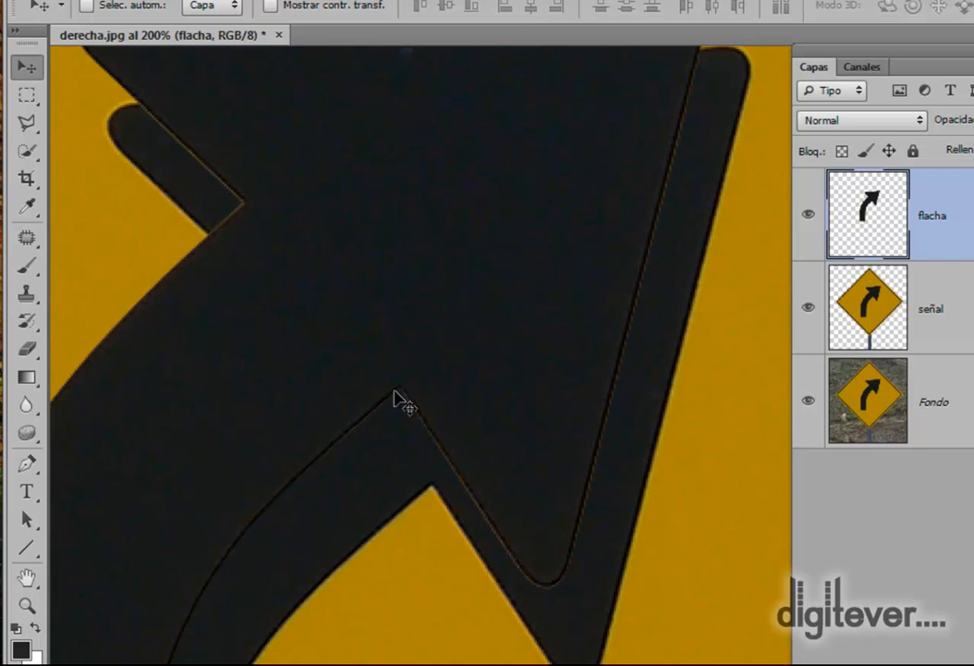
Reposition the copied arrow down and to the left of the original, comparing the edges of both arrows.
left_click_drag(255, 462, 590, 244)
left_click_drag(409, 562, 358, 339)
left_click_drag(379, 574, 399, 282)
left_click_drag(397, 377, 434, 415)
left_click_drag(569, 43, 611, 39)
mouse_move(494, 190)
left_mouse_down()
mouse_move(413, 499)
mouse_move(433, 413)
mouse_move(387, 528)
left_mouse_up()
left_click_drag(422, 309, 352, 273)
left_click_drag(402, 335, 370, 382)
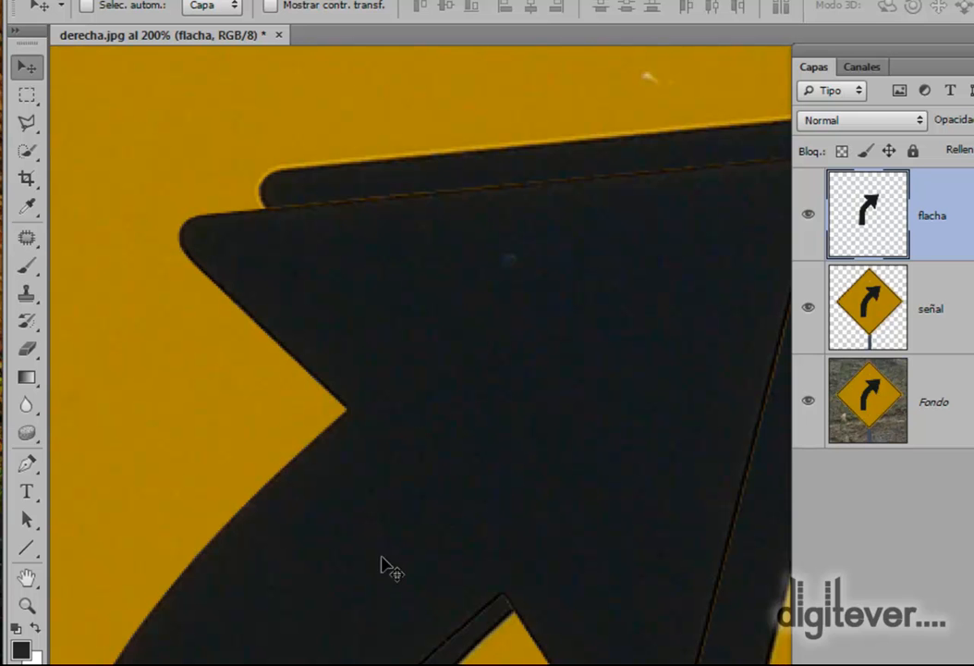
left_click_drag(399, 505, 358, 303)
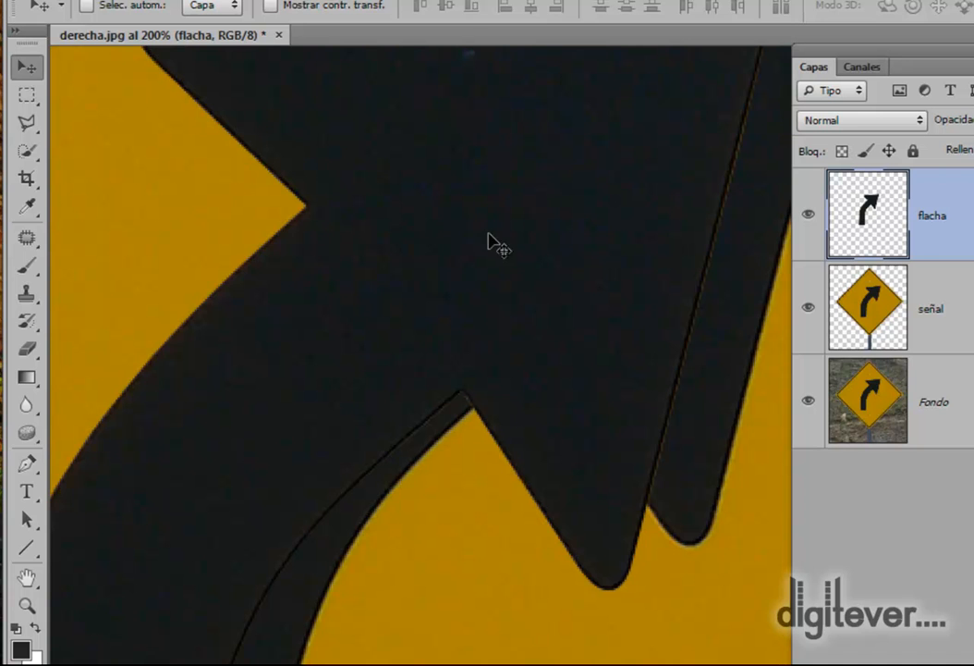
left_click_drag(473, 387, 422, 582)
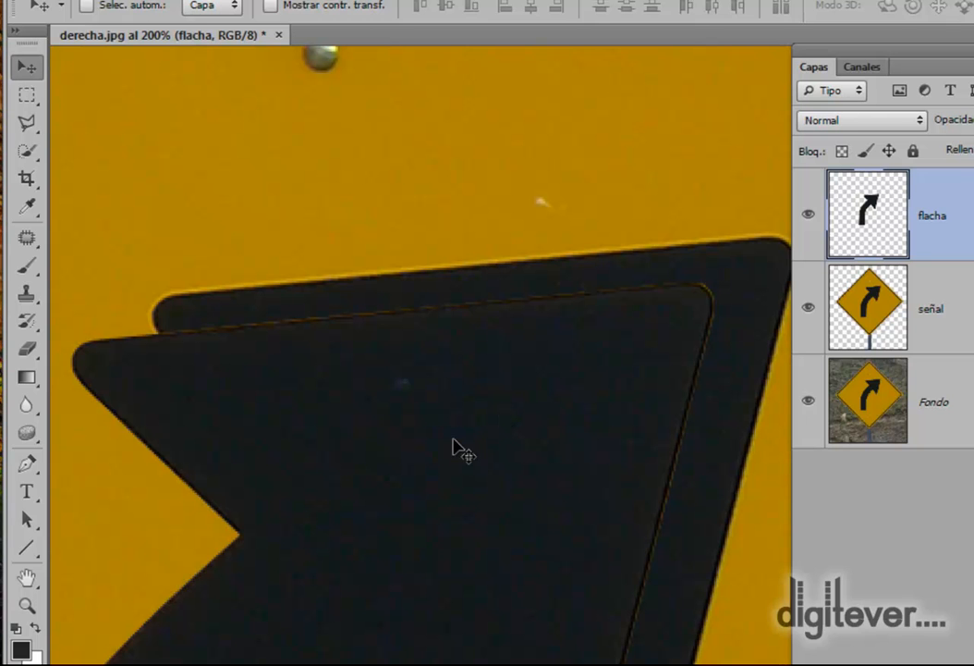
Define a pattern named "flecha" from a small rectangular selection inside the black arrow, and clear the selection.
left_click(28, 100)
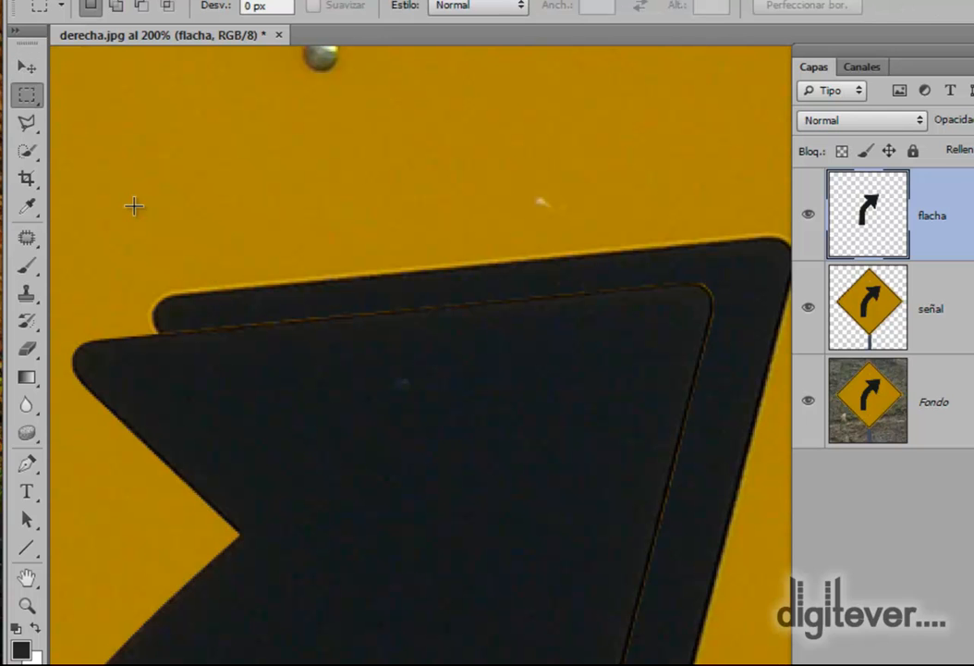
left_click_drag(297, 394, 467, 566)
left_click(137, 17)
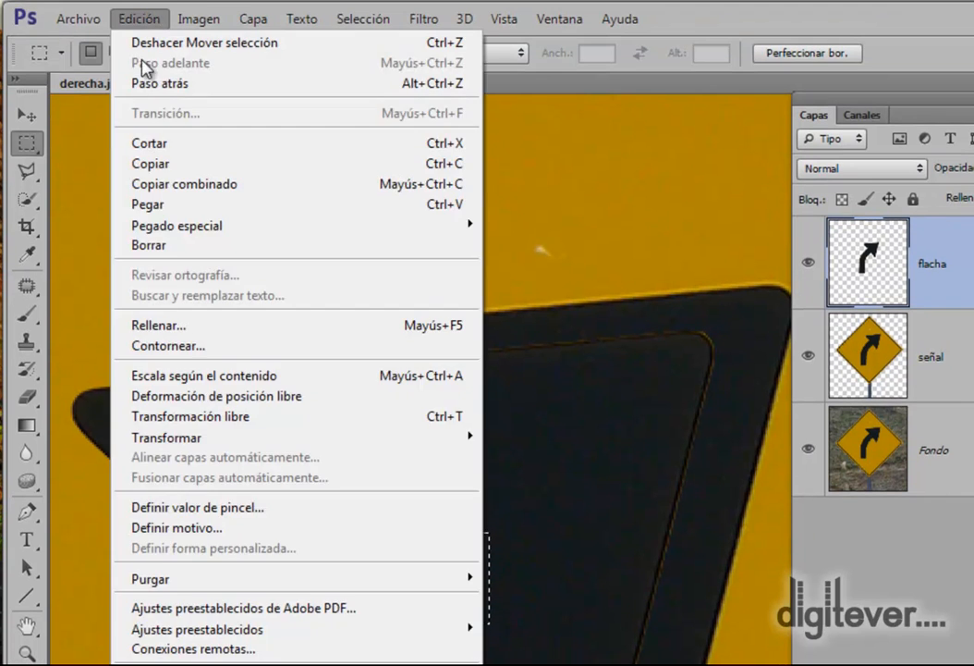
left_click(191, 528)
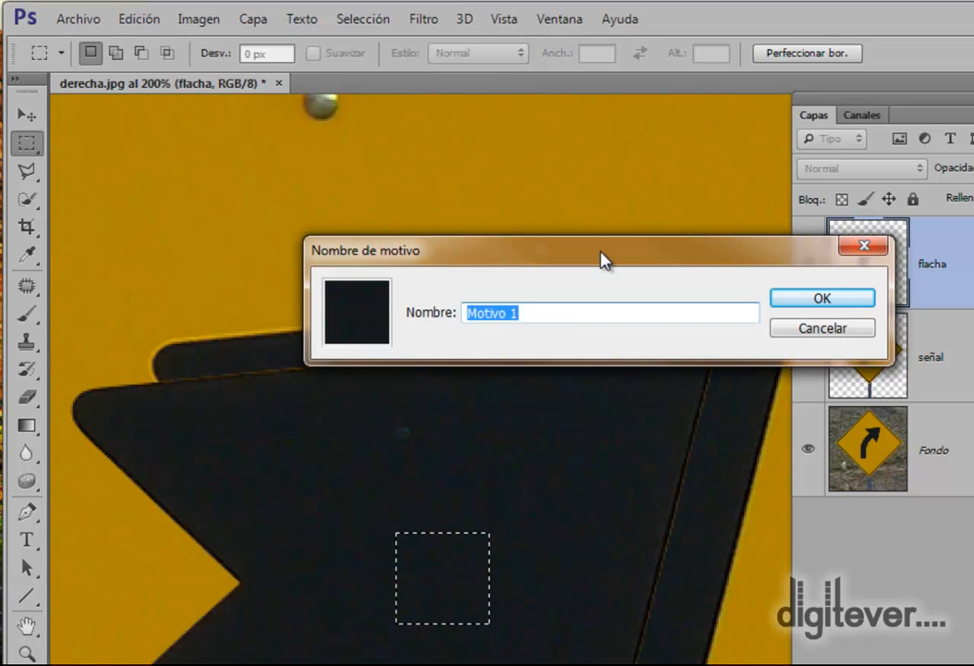
type("flecha")
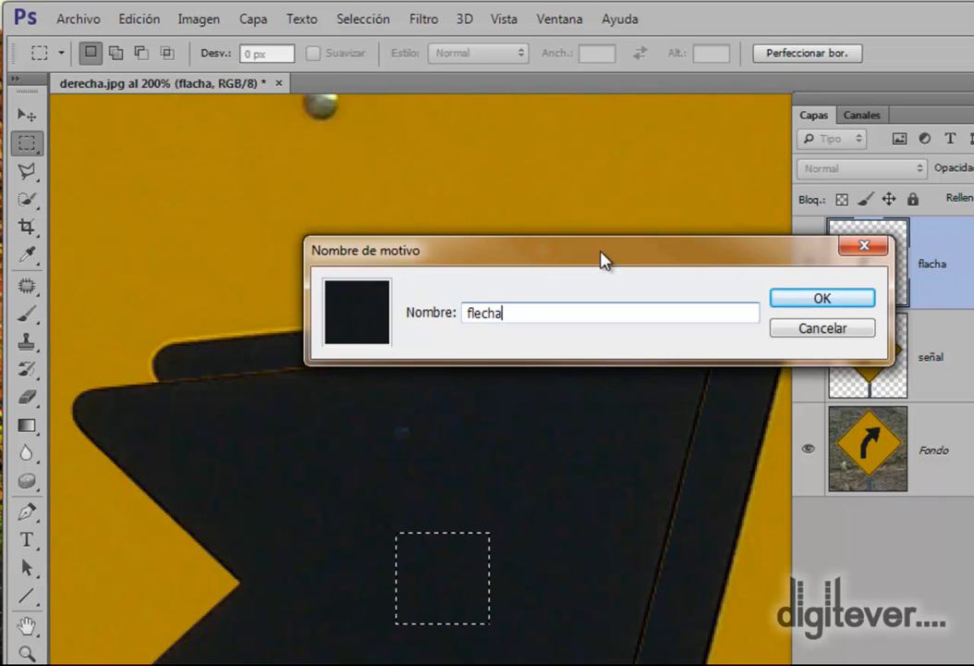
key("Return")
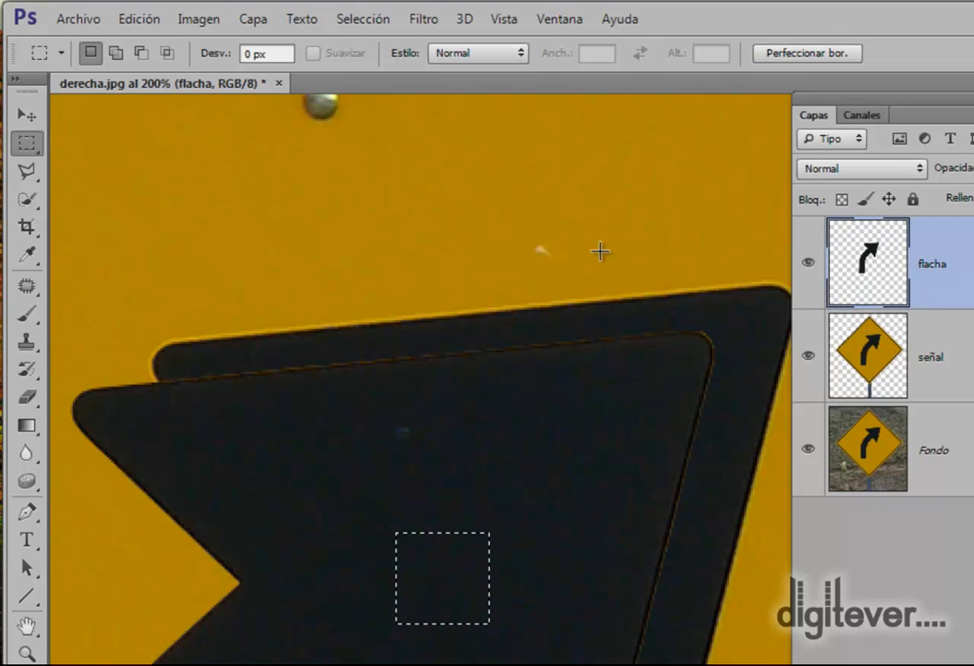
left_click(510, 470)
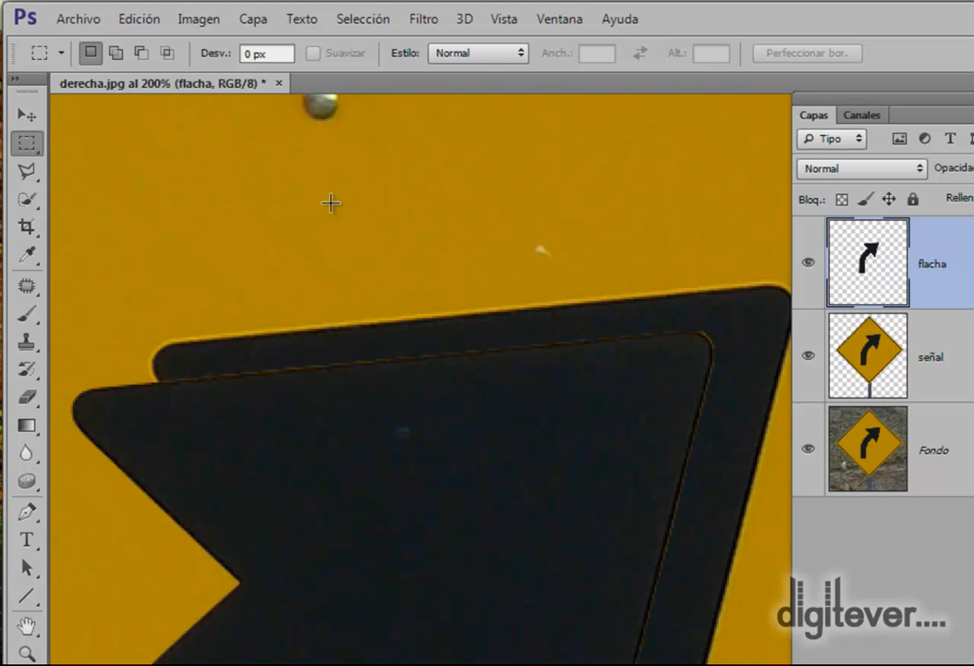
Select a rectangular area of the yellow surface above the arrow on the señal layer and open the Fill settings.
left_click(930, 363)
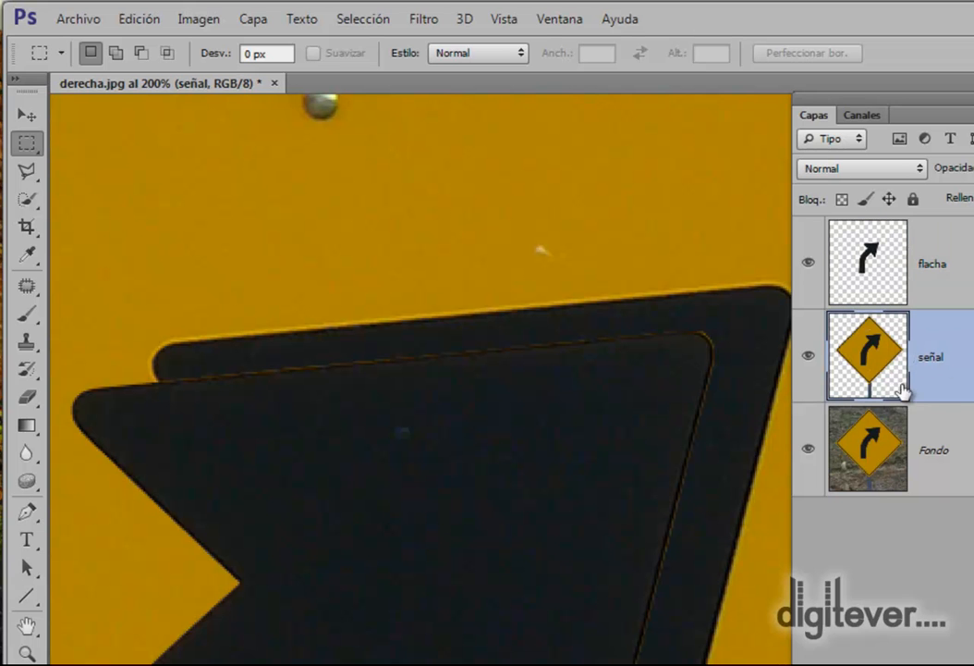
left_click_drag(169, 134, 399, 276)
left_click(140, 20)
left_click(178, 326)
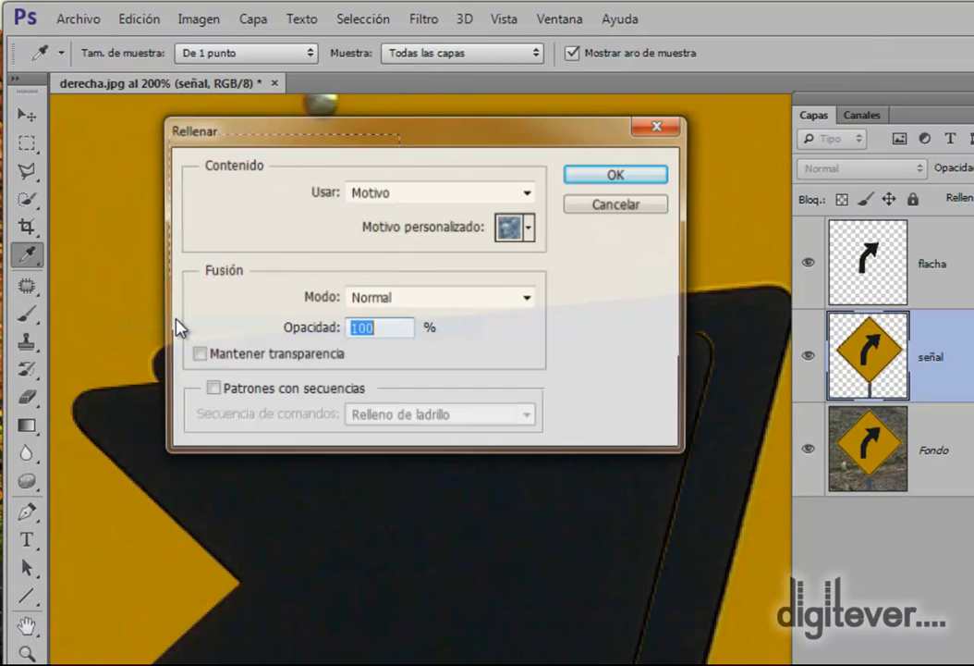
Fill the rectangular selection on the señal layer with the black arrow pattern in Normal mode at 100% opacity, and deselect it.
left_click(382, 193)
left_click(412, 217)
left_click(420, 196)
left_click(415, 303)
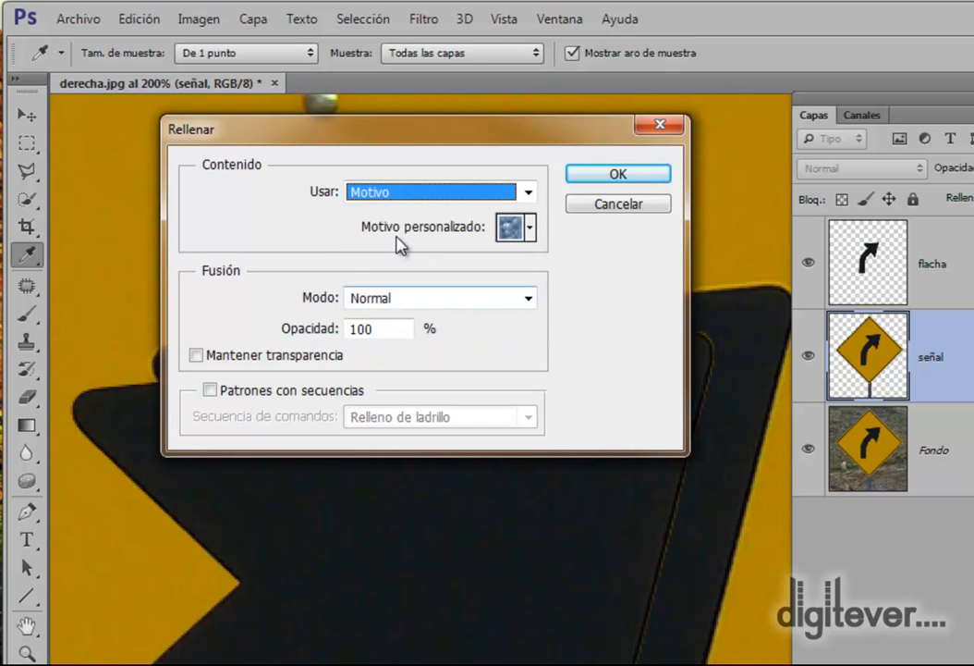
left_click(531, 229)
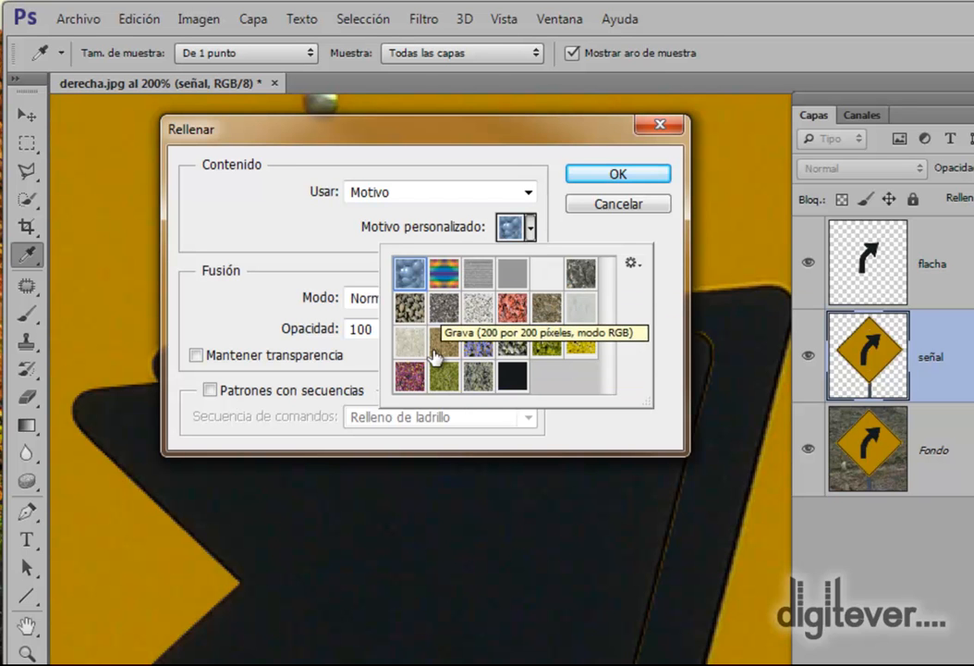
left_click(634, 267)
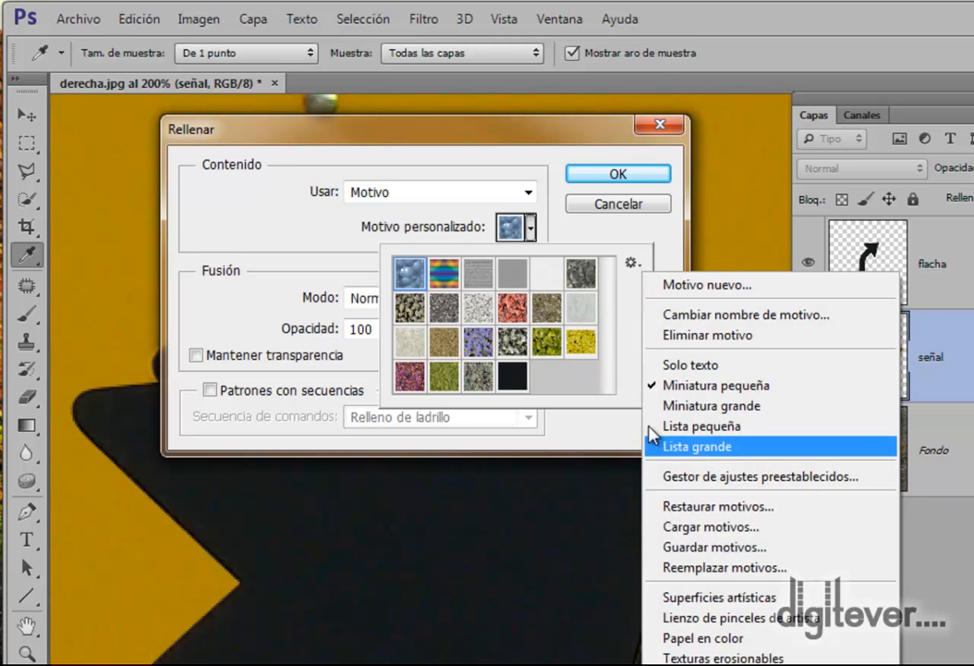
left_click(652, 258)
left_click(514, 379)
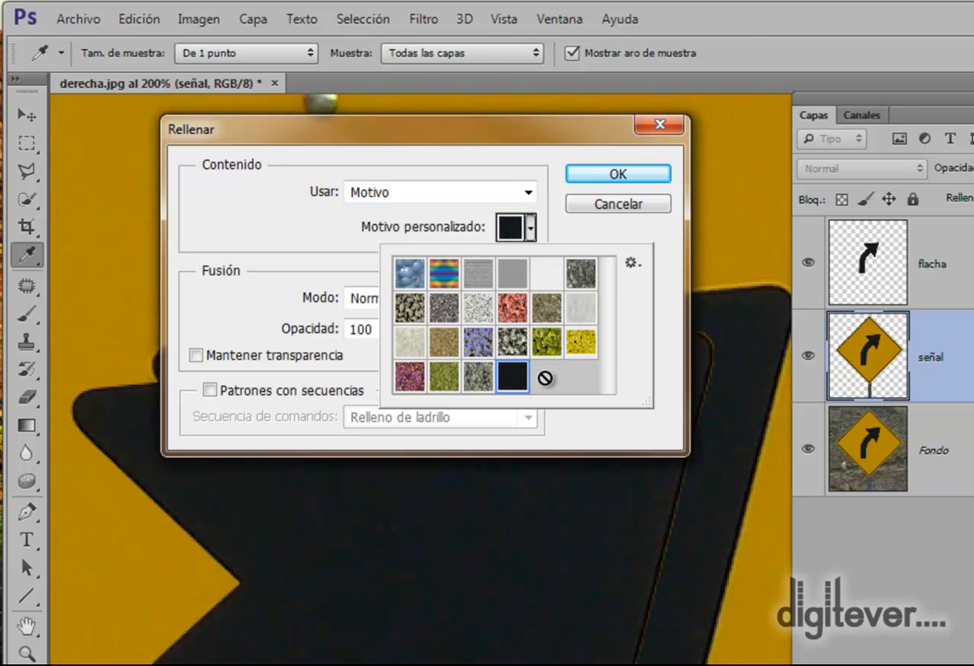
left_click(618, 177)
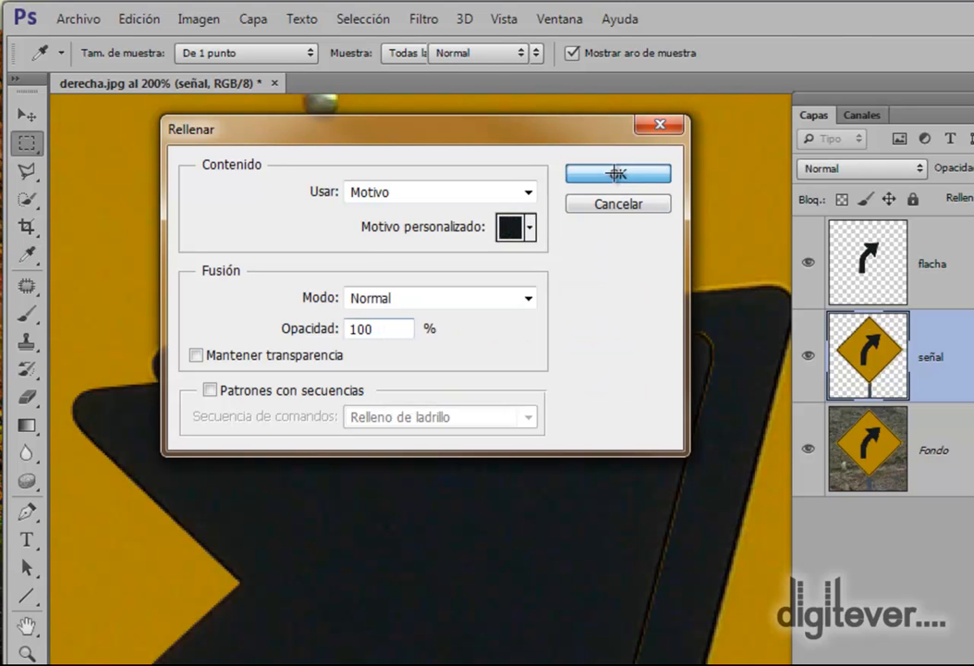
left_click(459, 235)
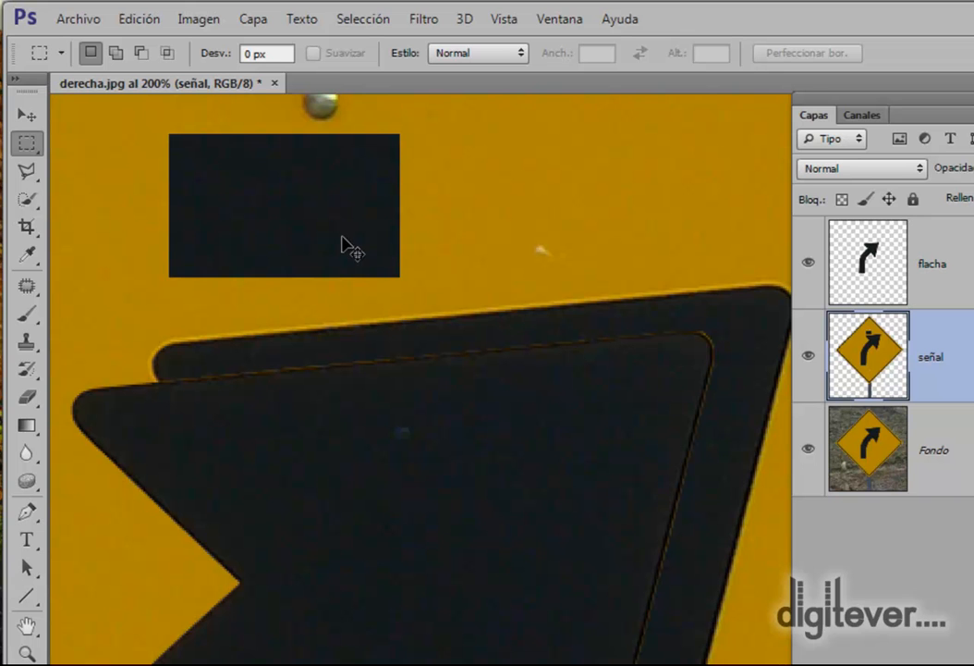
Undo the black pattern fill above the arrow and clear the rectangular selection.
key("ctrl+alt+z")
key("ctrl+alt+z")
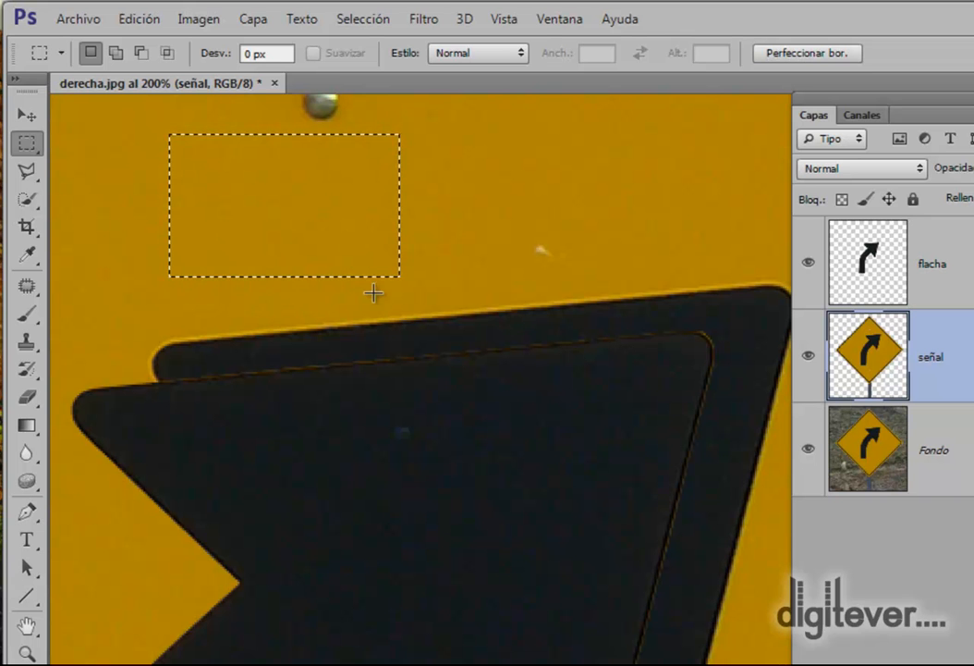
left_click(398, 388)
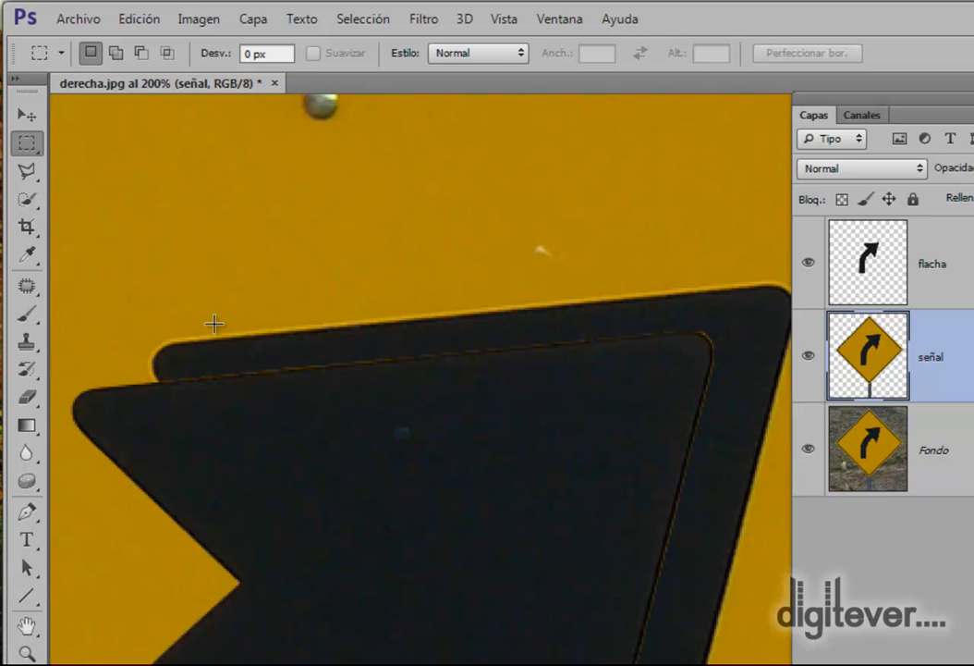
On the flacha layer, outline a strip along the copied arrow's upper edge with the Polygonal Lasso, fill it with the black arrow pattern, and deselect.
left_click(39, 174)
left_click(873, 279)
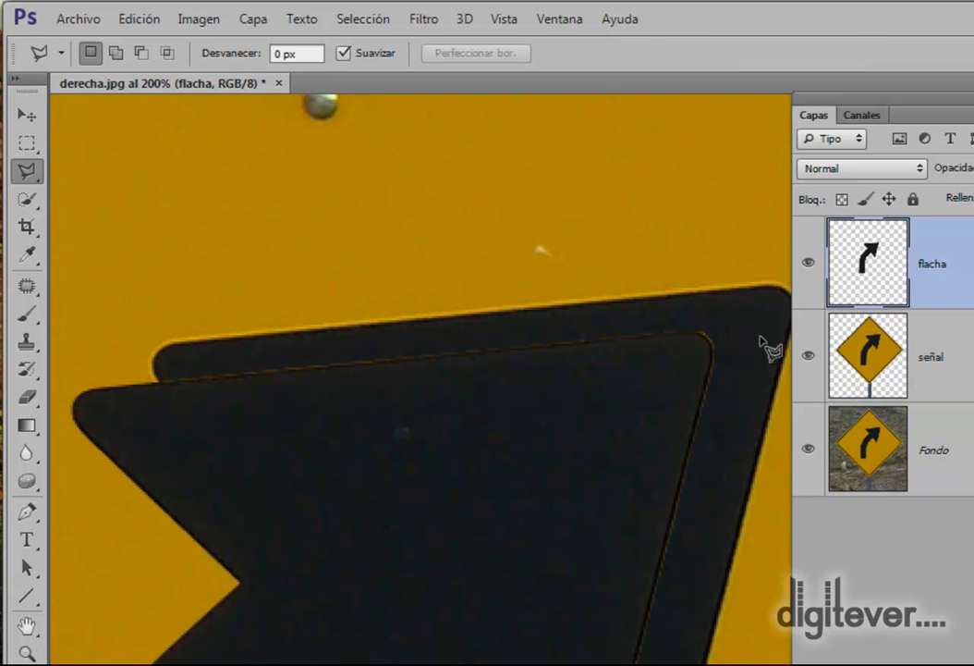
left_click(320, 385)
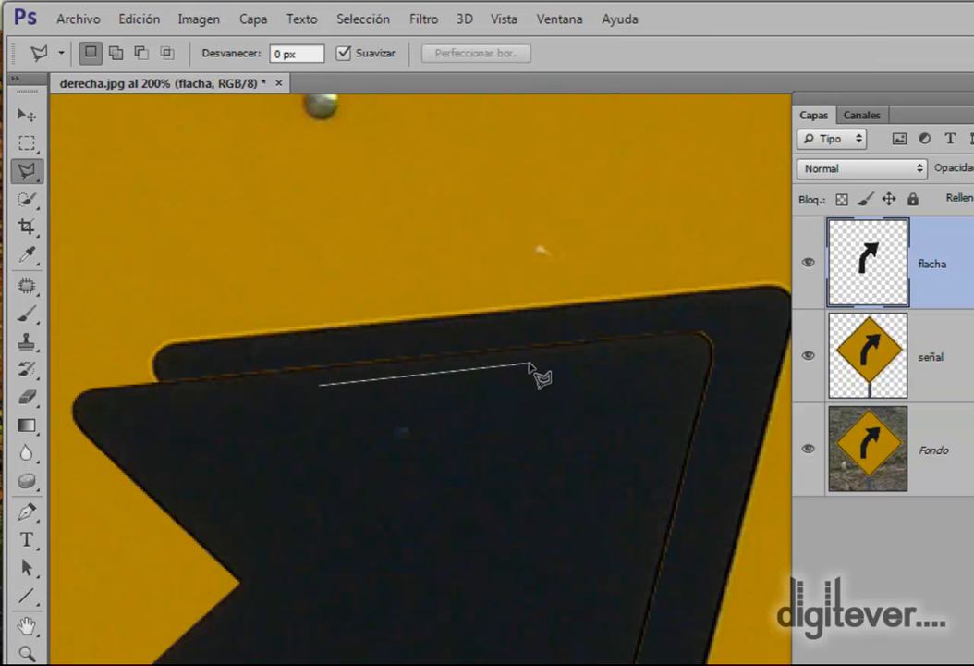
left_click(675, 342)
left_click(666, 325)
left_click(275, 359)
double_click(305, 379)
left_click(136, 19)
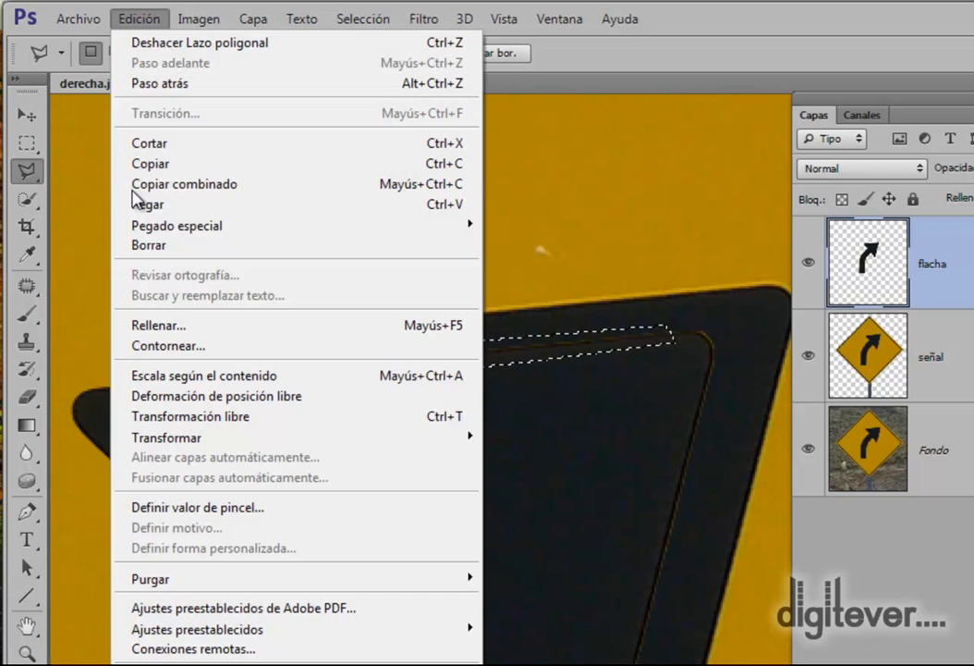
left_click(176, 328)
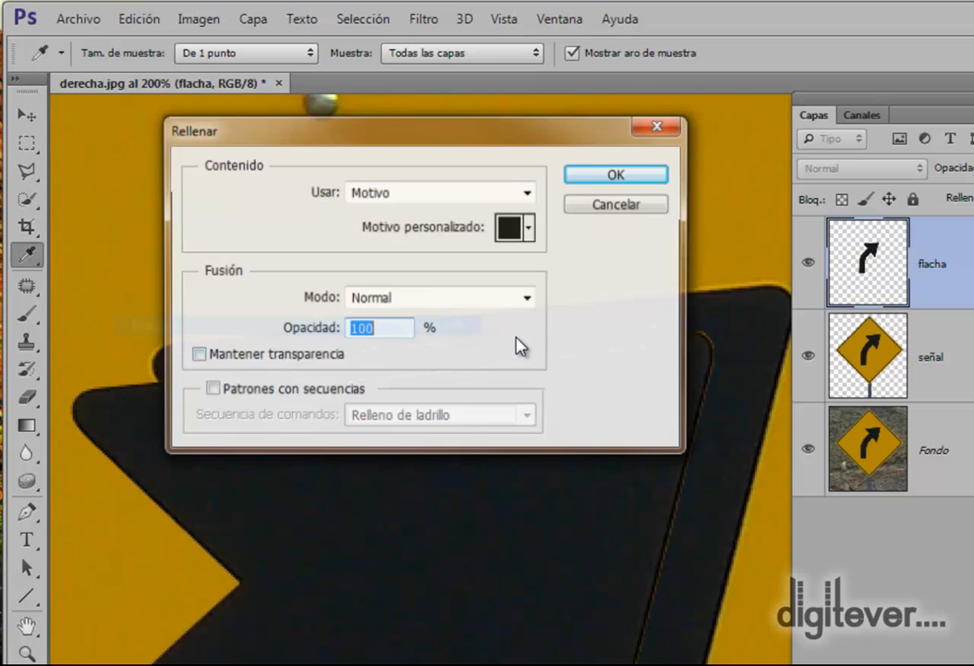
left_click(633, 180)
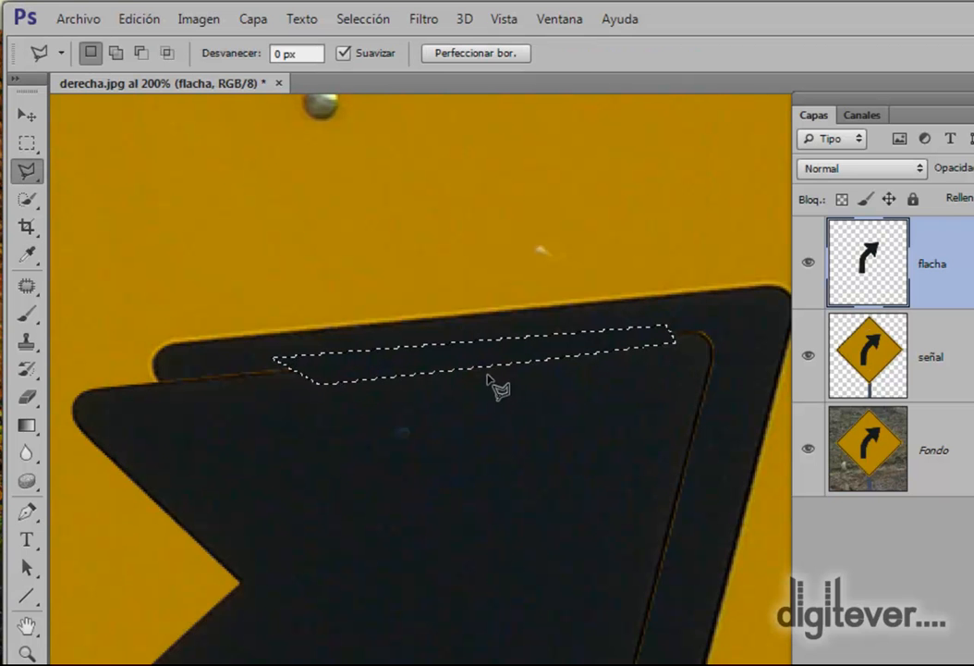
key("ctrl+d")
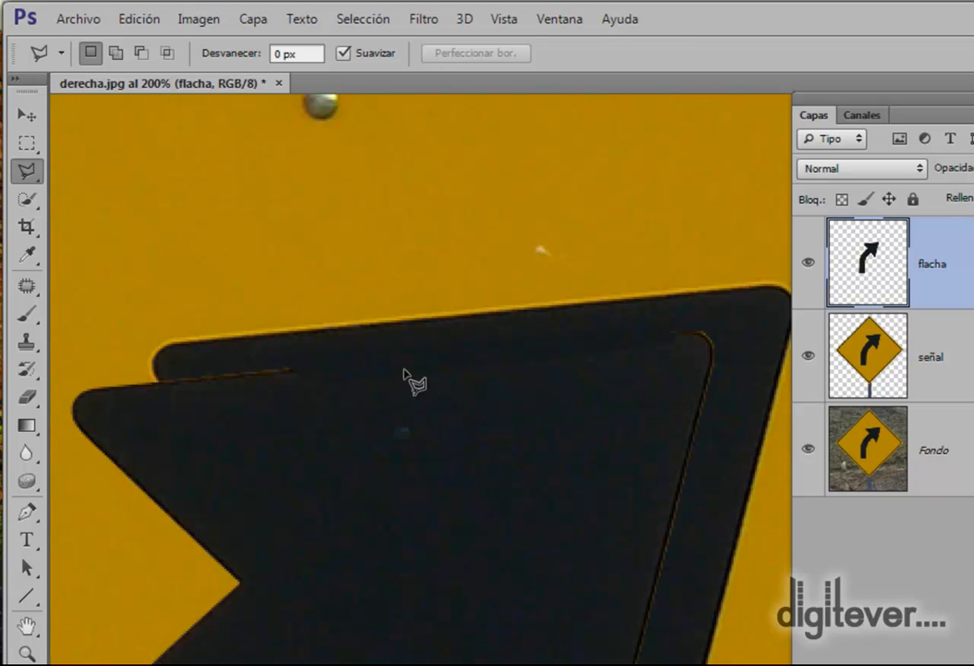
Try moving the patched arrow up over the yellow surface to check its upper edge, and undo the move.
key("v")
mouse_move(545, 496)
left_mouse_down()
mouse_move(567, 407)
mouse_move(430, 275)
left_mouse_up()
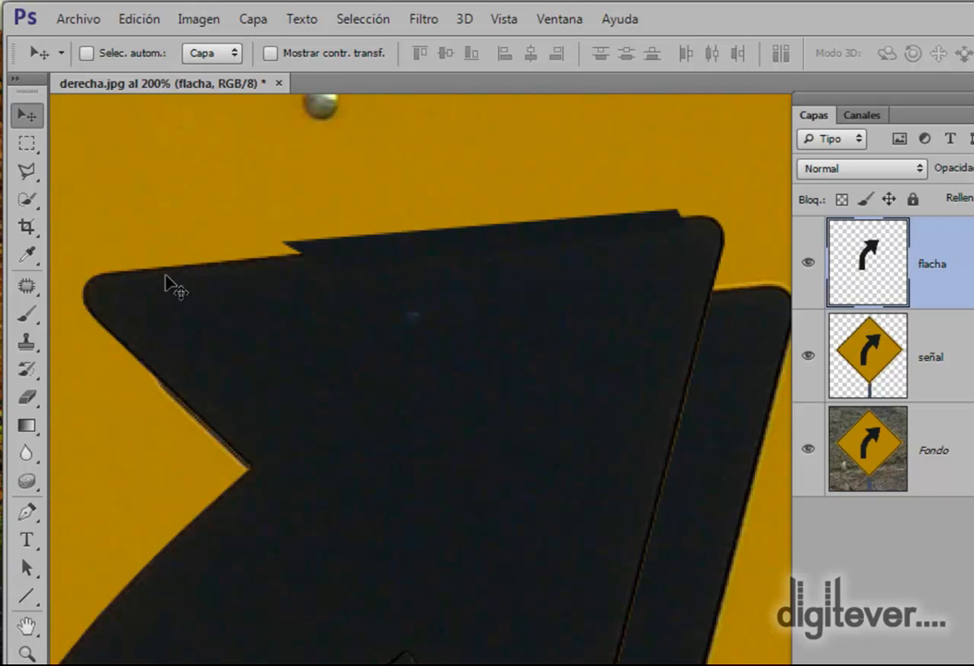
key("ctrl+z")
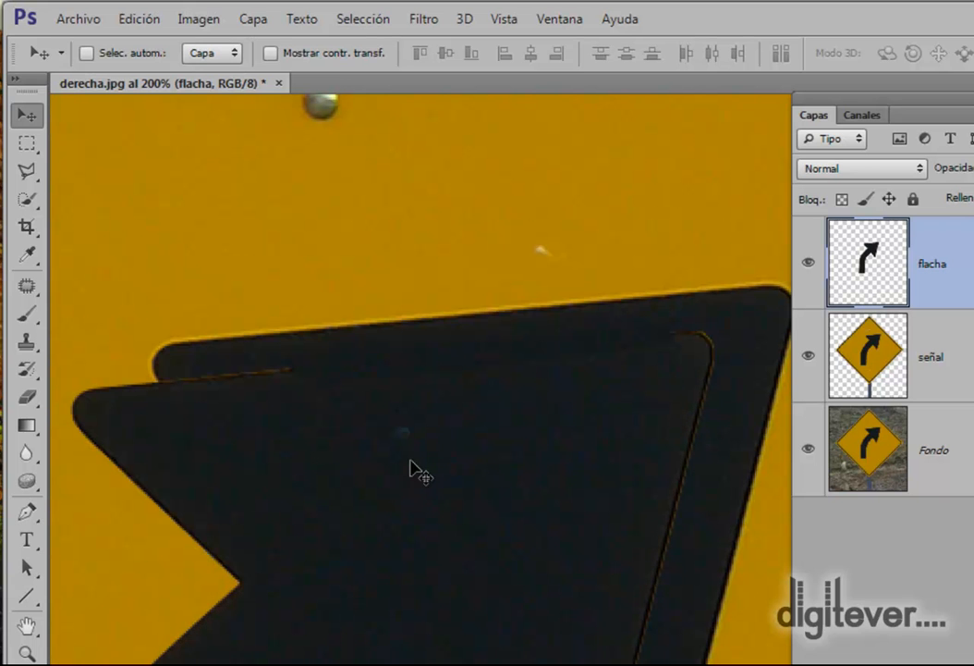
Undo the pattern fill along the copied arrow's upper edge and clear the strip selection.
key("ctrl+alt+z")
key("ctrl+alt+z")
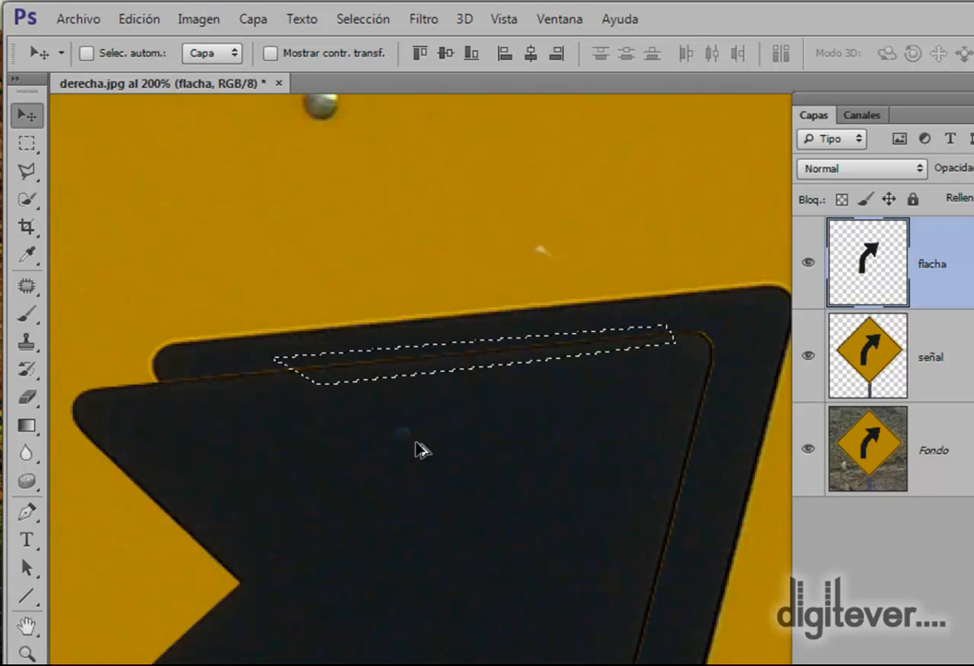
key("ctrl+d")
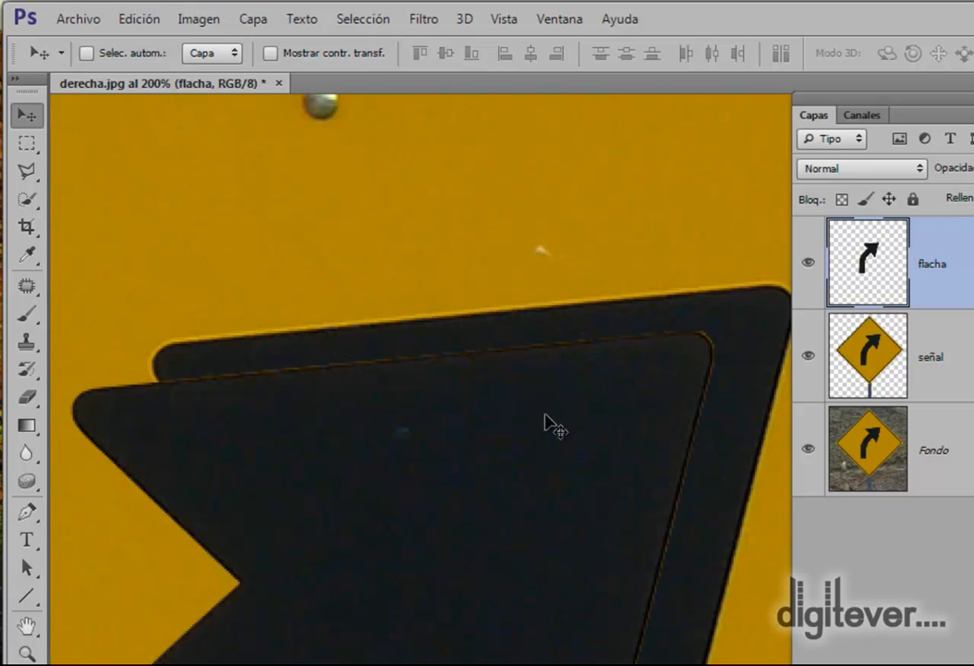
Move the copied arrow up and to the right, leaving a narrow black margin inside the original arrowhead's upper-right corner.
mouse_move(581, 425)
left_mouse_down()
mouse_move(635, 315)
mouse_move(580, 352)
mouse_move(596, 449)
left_mouse_up()
left_click(571, 373)
left_click(607, 391)
left_click_drag(604, 408, 395, 381)
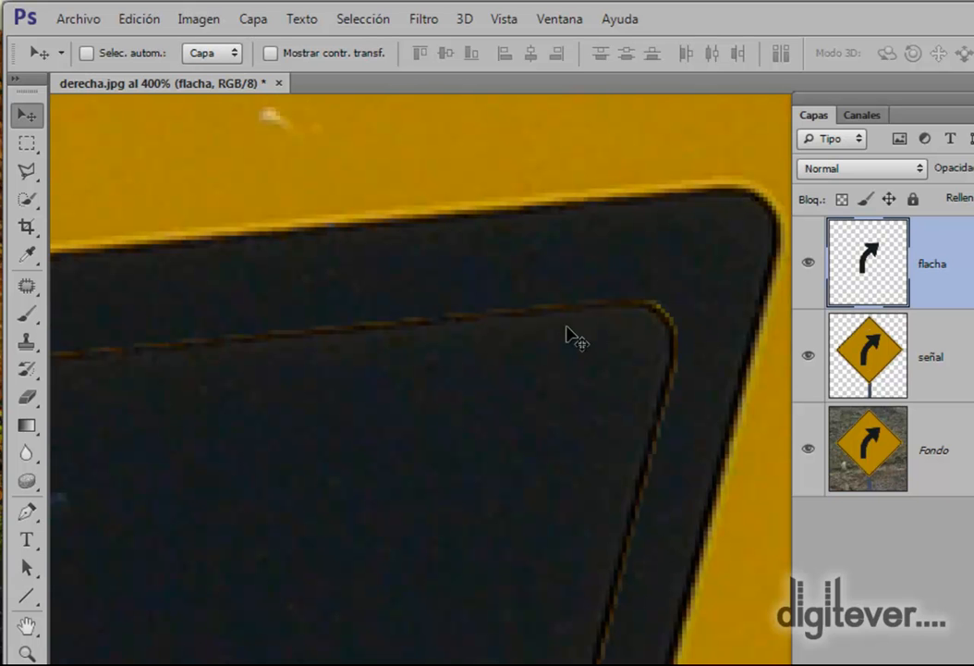
left_click_drag(621, 345, 686, 335)
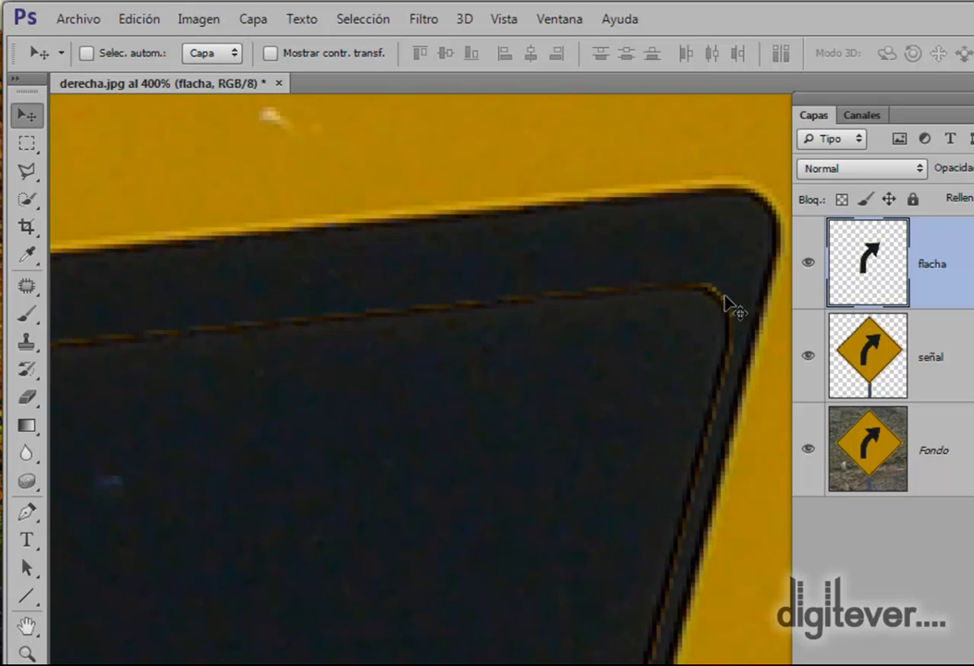
left_click_drag(652, 392, 664, 349)
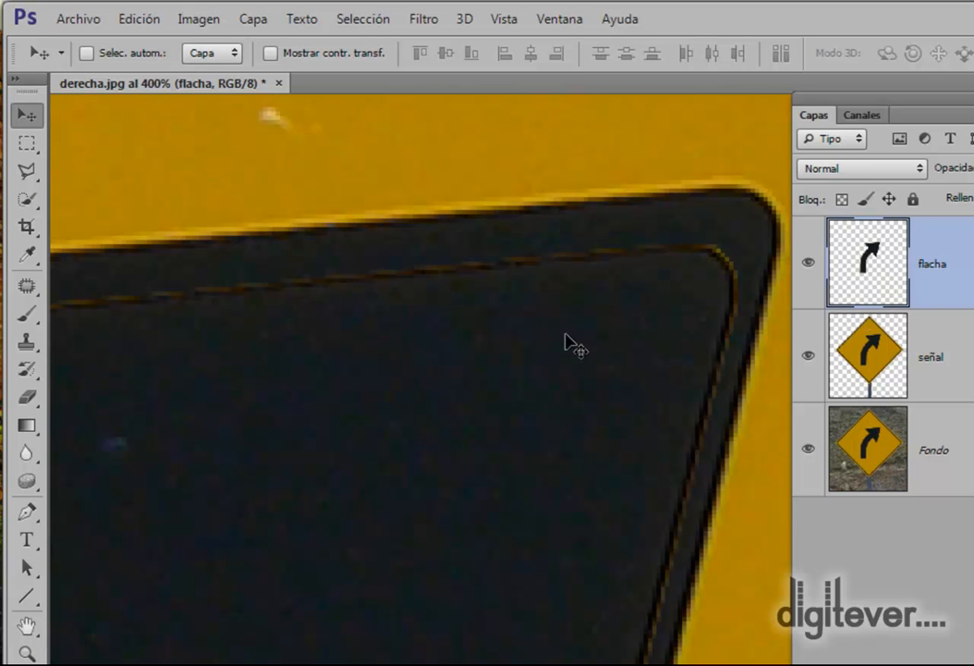
left_click_drag(657, 344, 627, 334)
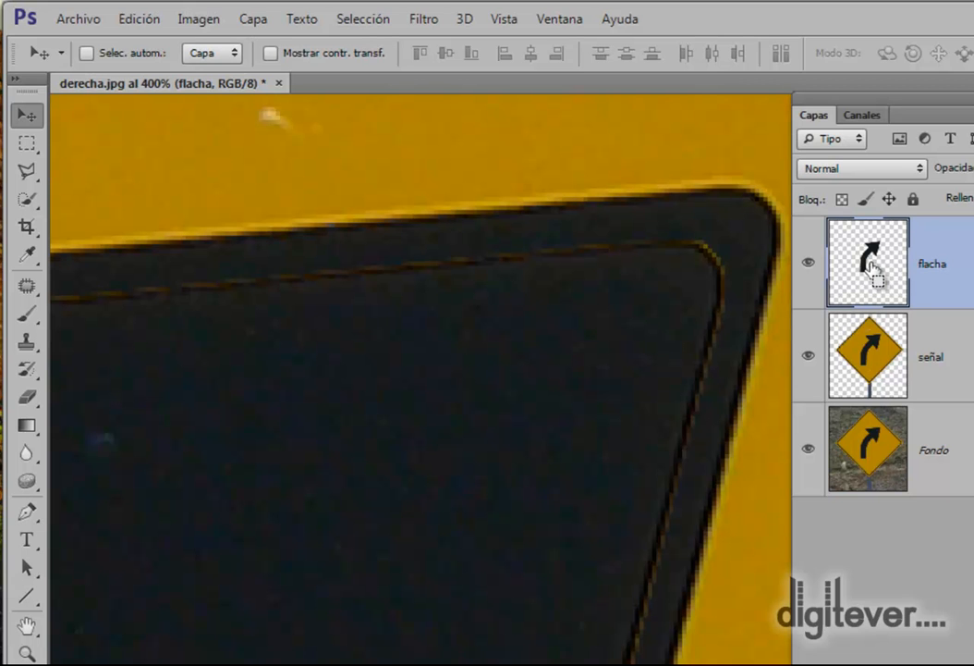
Load the flacha layer's arrow outline as a selection and convert it to a 10-pixel-wide border selection.
left_click(872, 268, "ctrl")
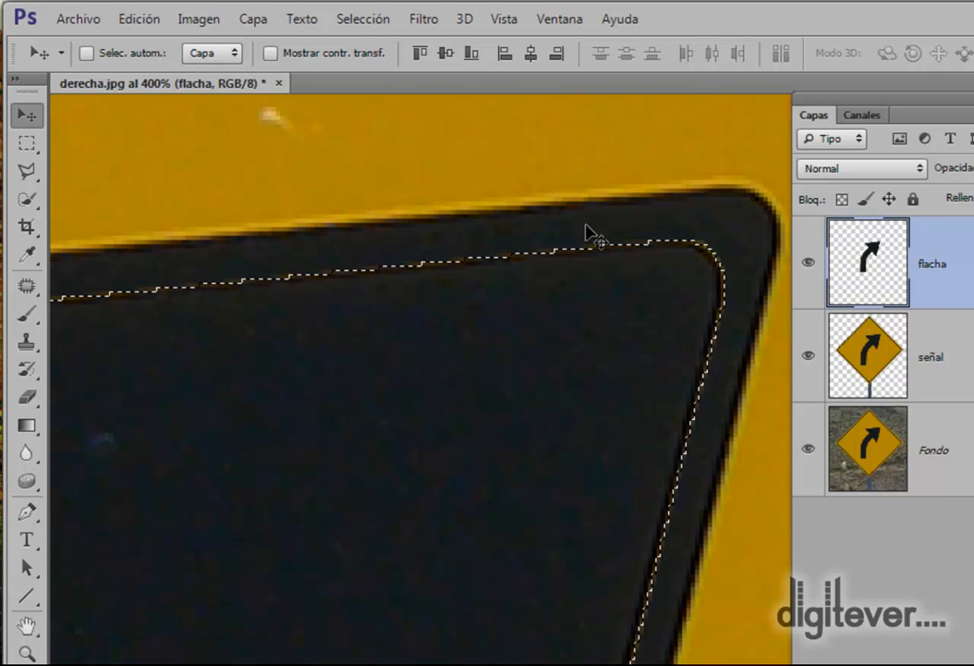
left_click(364, 28)
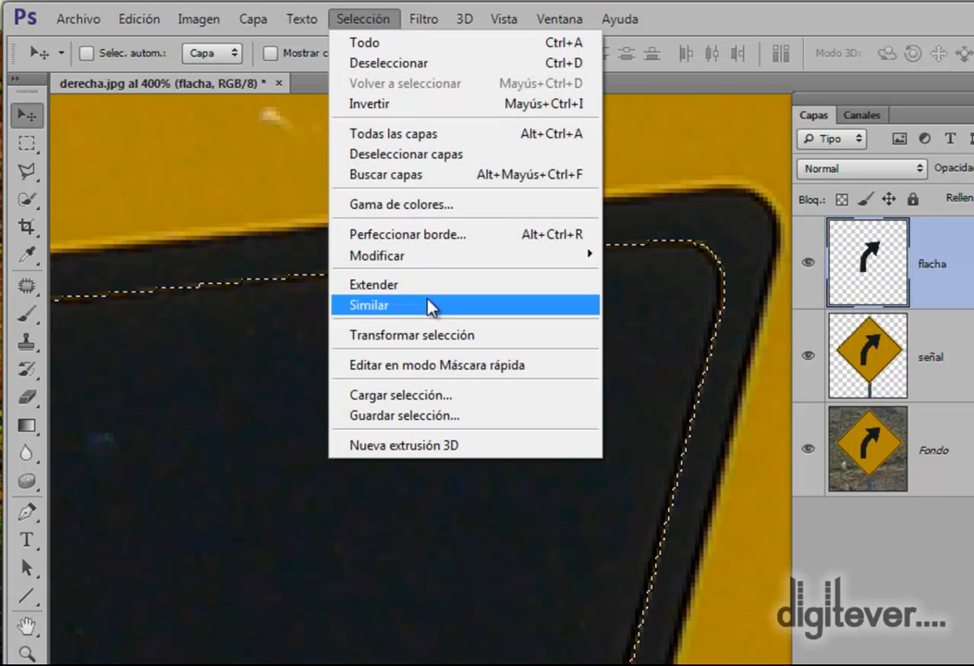
mouse_move(419, 261)
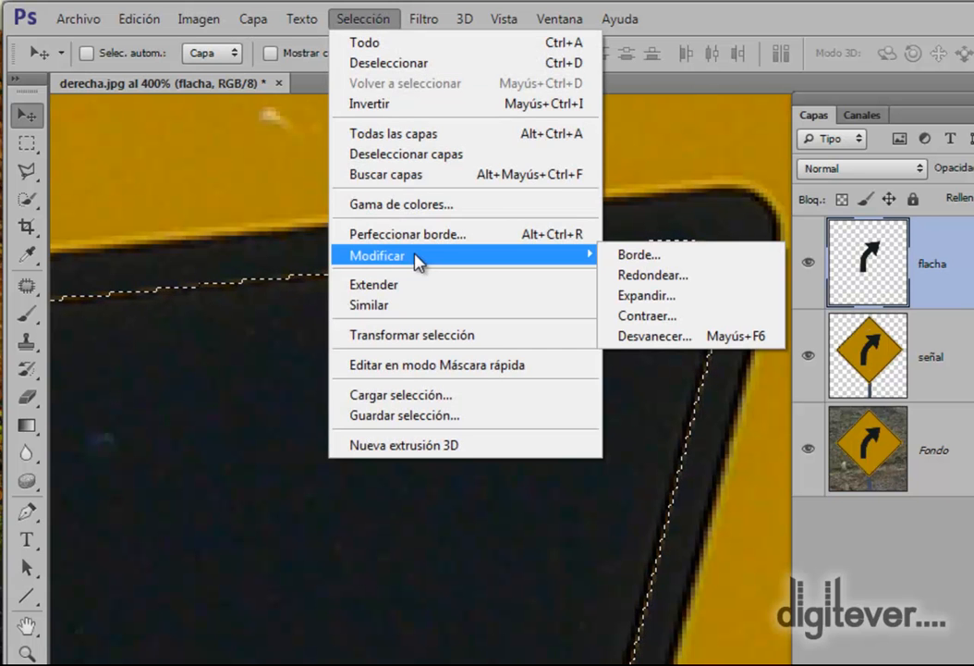
left_click(655, 258)
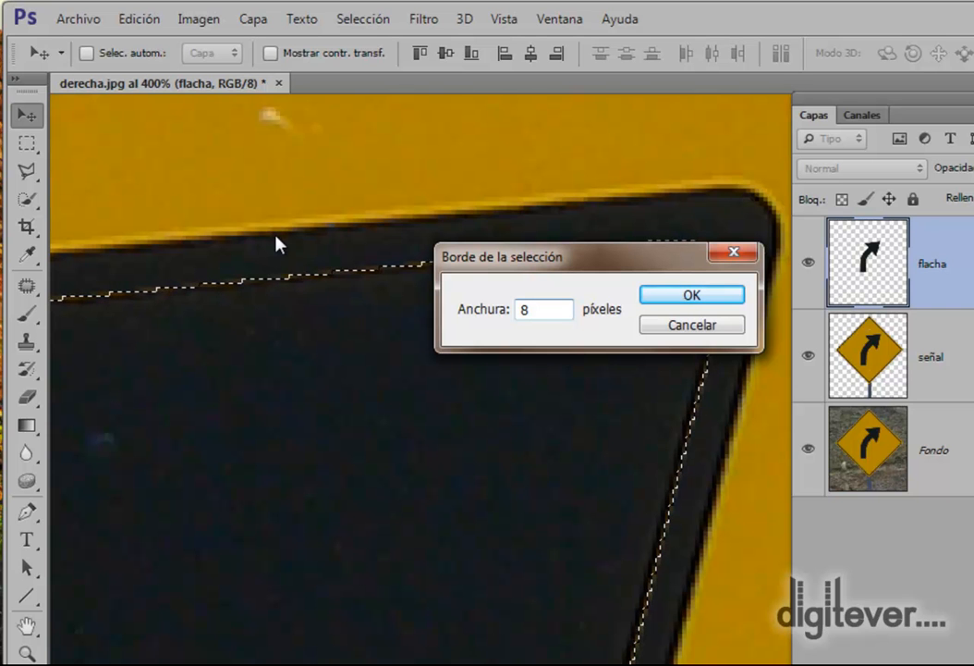
type("10")
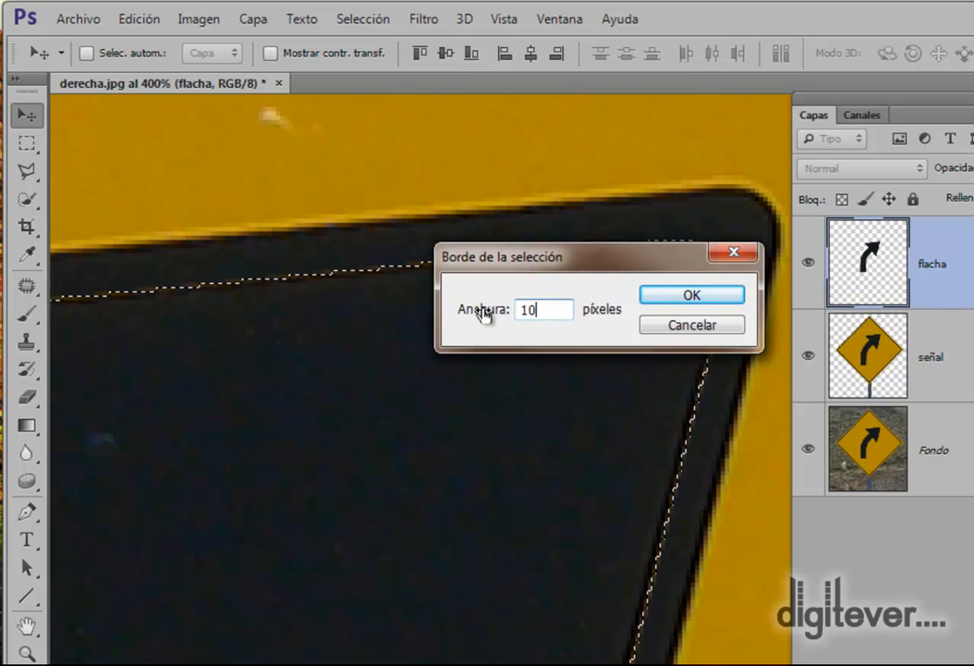
left_click(716, 296)
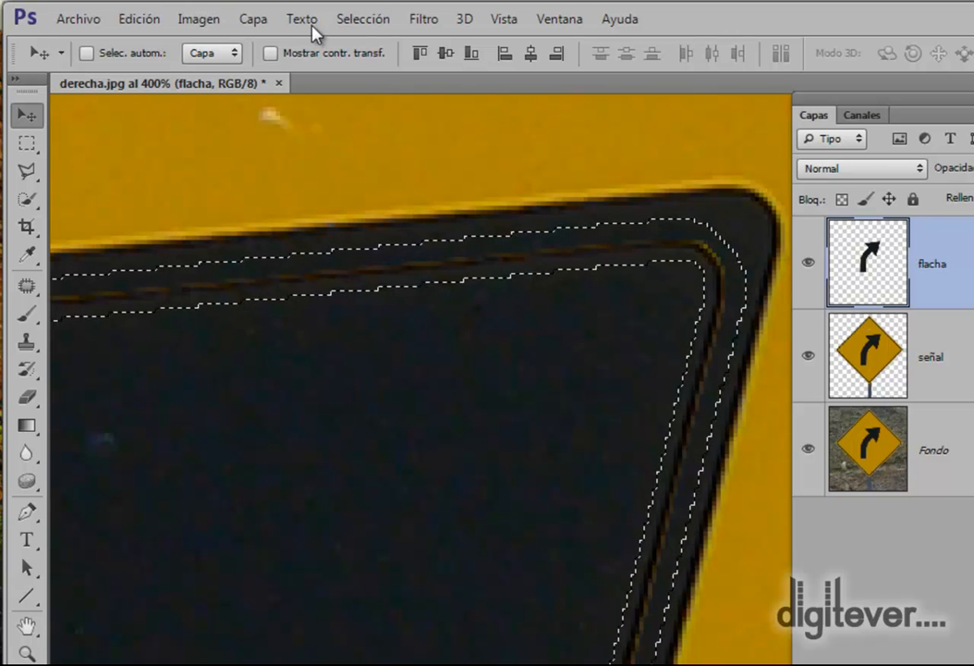
Fill the border selection with the black arrow pattern in Normal mode at 100% opacity, and undo the fill.
left_click(205, 24)
mouse_move(153, 19)
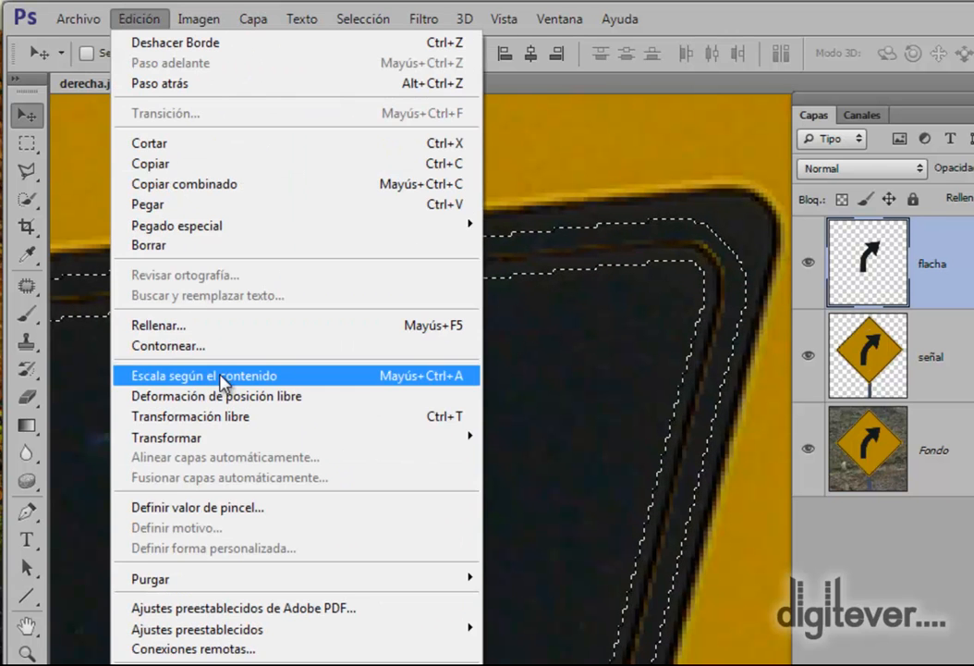
left_click(222, 330)
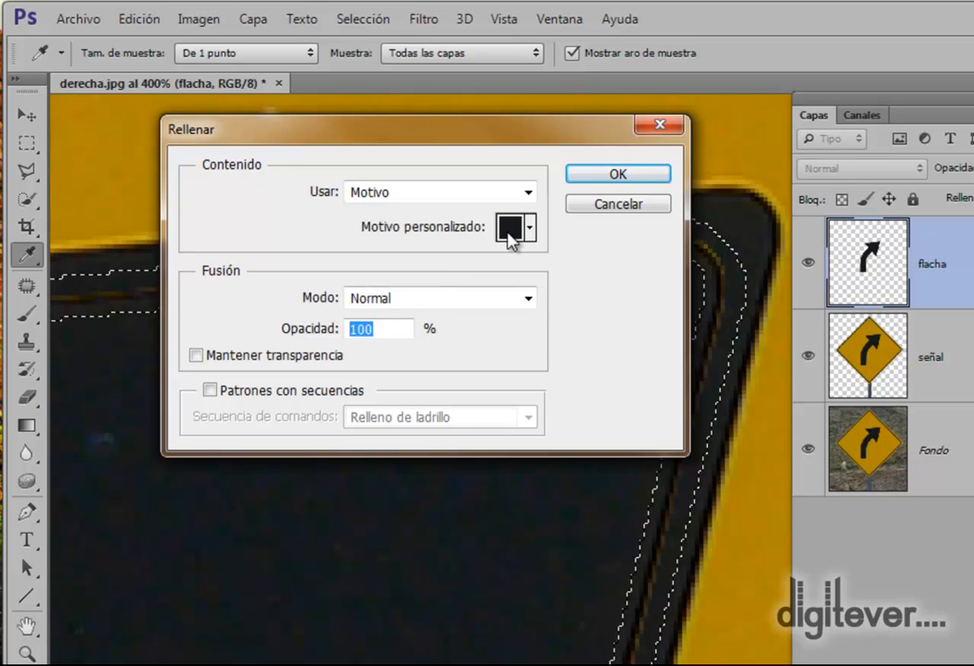
left_click(644, 177)
key("v")
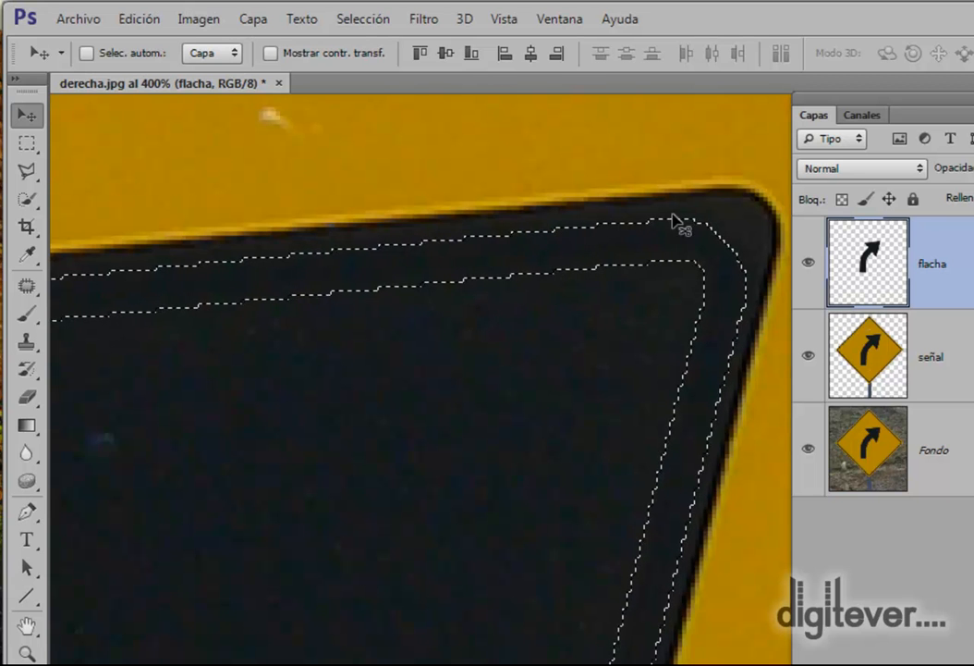
key("ctrl+z")
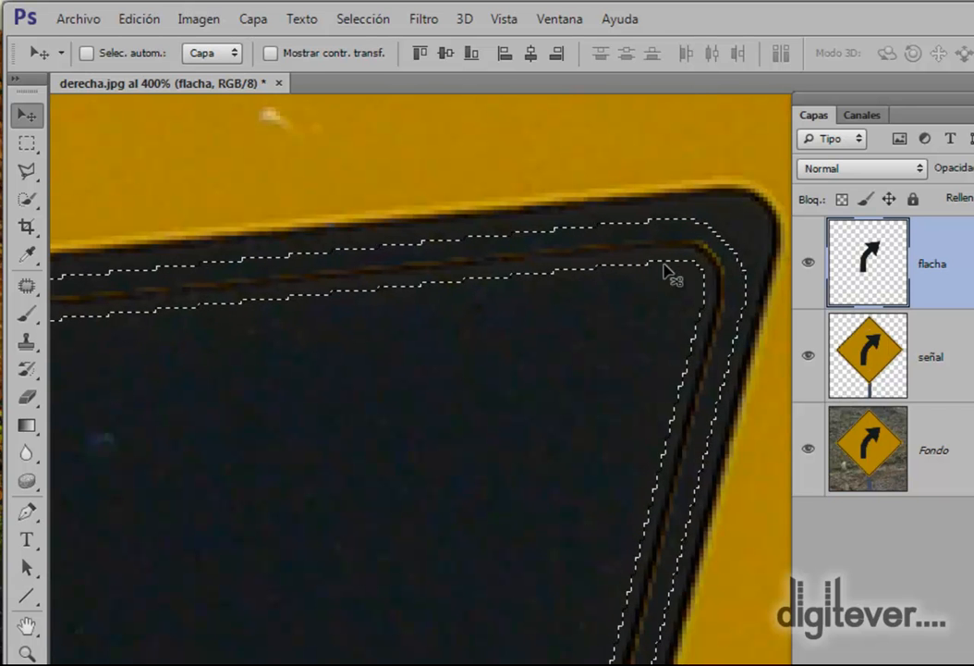
Lock the flacha layer's transparent pixels and fill the border selection with the black pattern in Normal mode at 100% opacity, clearing the selection.
left_click_drag(510, 398, 684, 389)
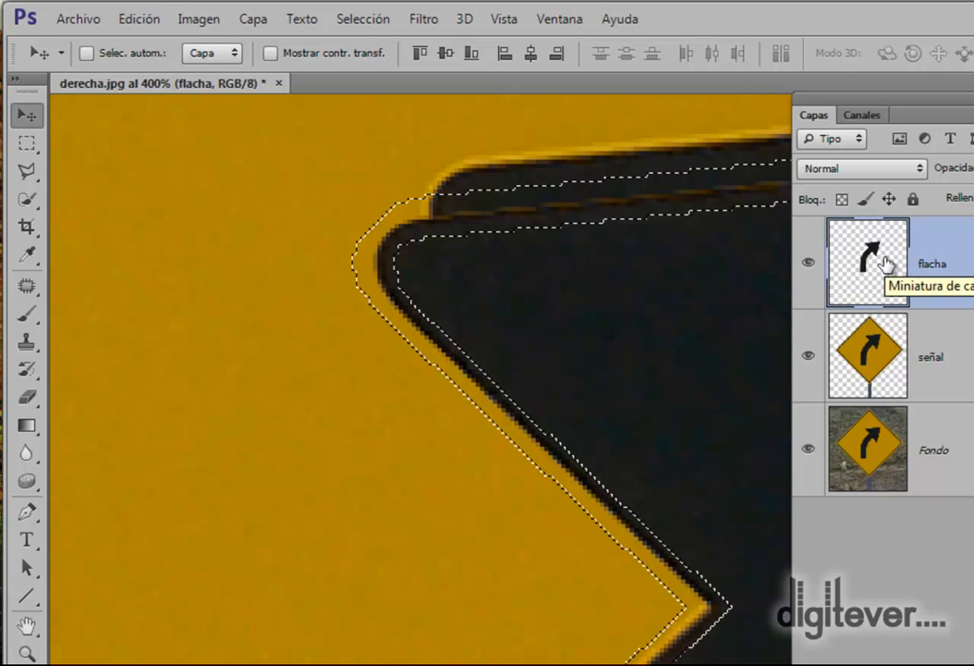
left_click(843, 202)
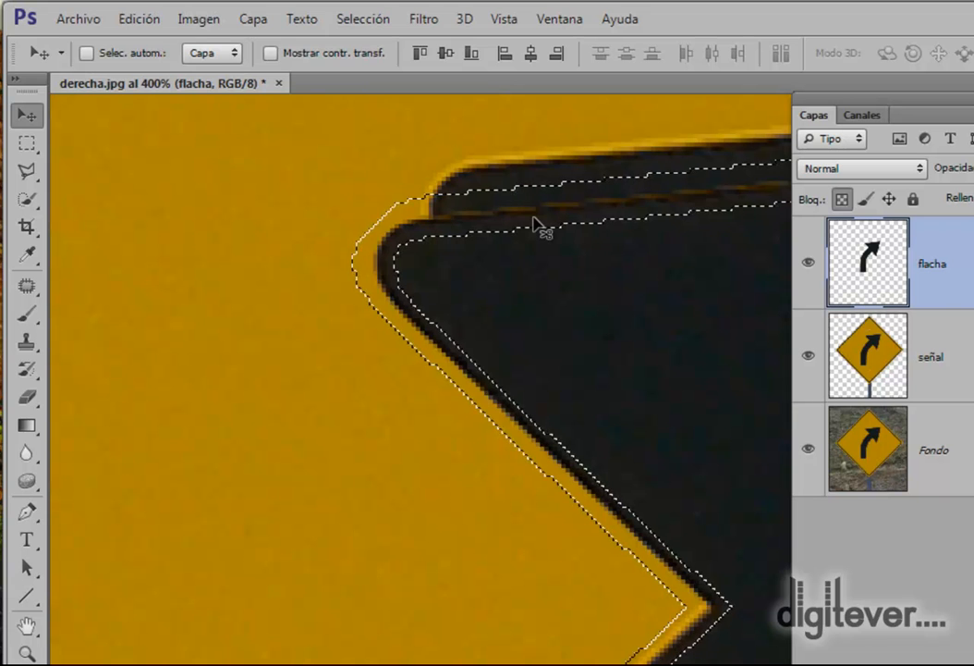
left_click(198, 20)
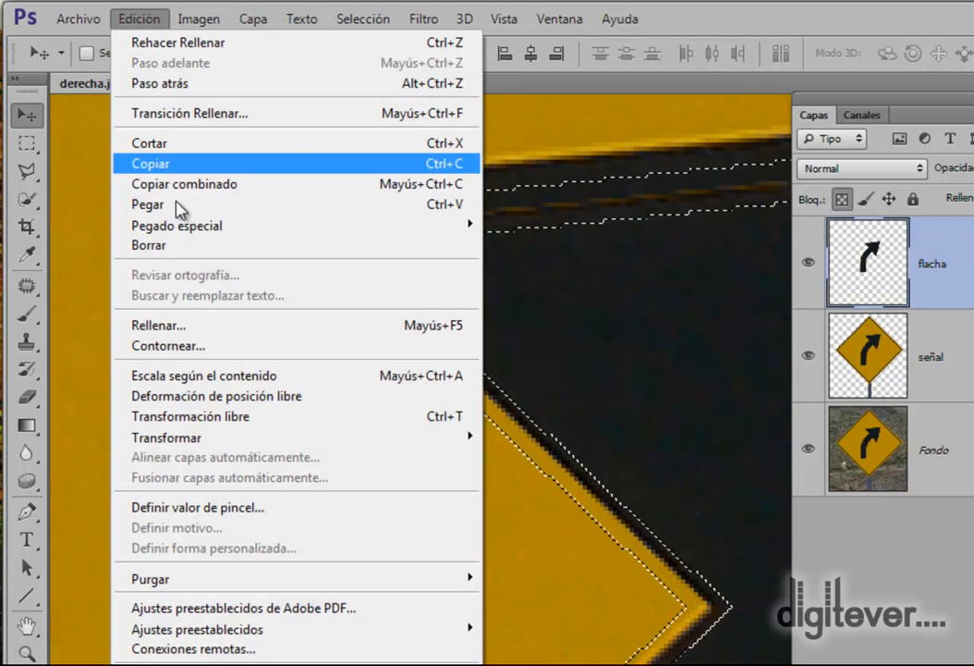
left_click(220, 326)
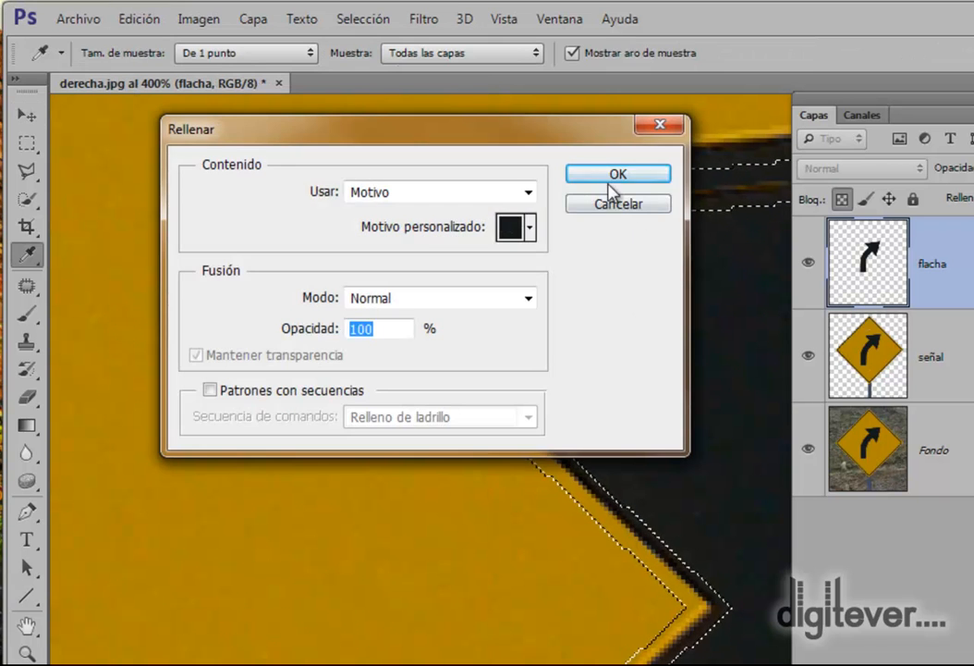
left_click(618, 176)
key("v")
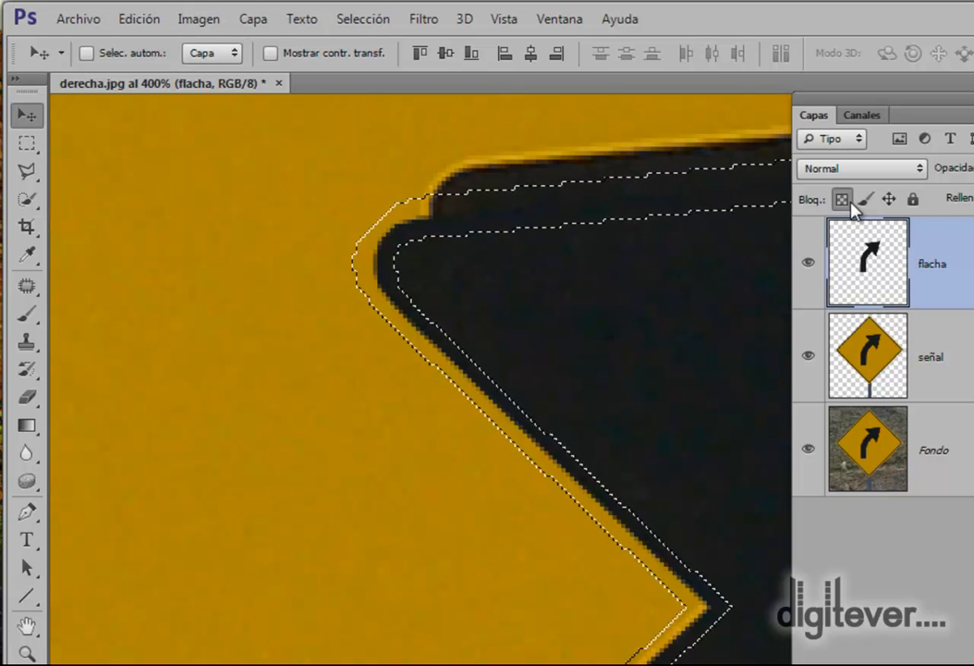
left_click(379, 19)
left_click(408, 62)
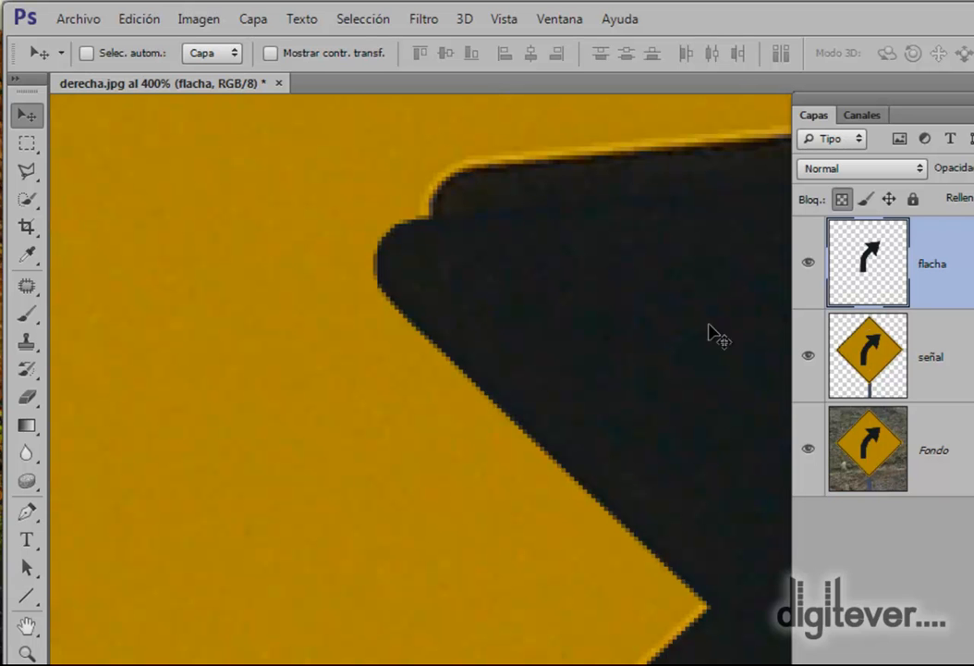
Examine the filled seam along the arrow's head and shaft, both up close and within the whole sign.
left_click_drag(600, 350, 430, 288)
key("space")
left_click(638, 464, "alt")
left_click(640, 512, "alt")
left_click_drag(655, 582, 413, 289)
left_click_drag(540, 394, 530, 379)
left_click_drag(599, 439, 640, 340)
left_click_drag(305, 451, 446, 260)
left_click_drag(454, 326, 359, 635)
key("space")
left_click_drag(589, 533, 268, 661)
left_click_drag(434, 435, 287, 540)
left_click_drag(289, 542, 378, 471)
key("space")
left_click_drag(303, 523, 665, 305)
left_click_drag(385, 513, 642, 187)
left_click_drag(441, 514, 419, 482)
left_click(455, 348, "alt")
left_click(468, 314, "alt")
key("space")
mouse_move(452, 330)
left_mouse_down()
mouse_move(321, 327)
mouse_move(272, 311)
mouse_move(279, 327)
mouse_move(451, 333)
left_mouse_up()
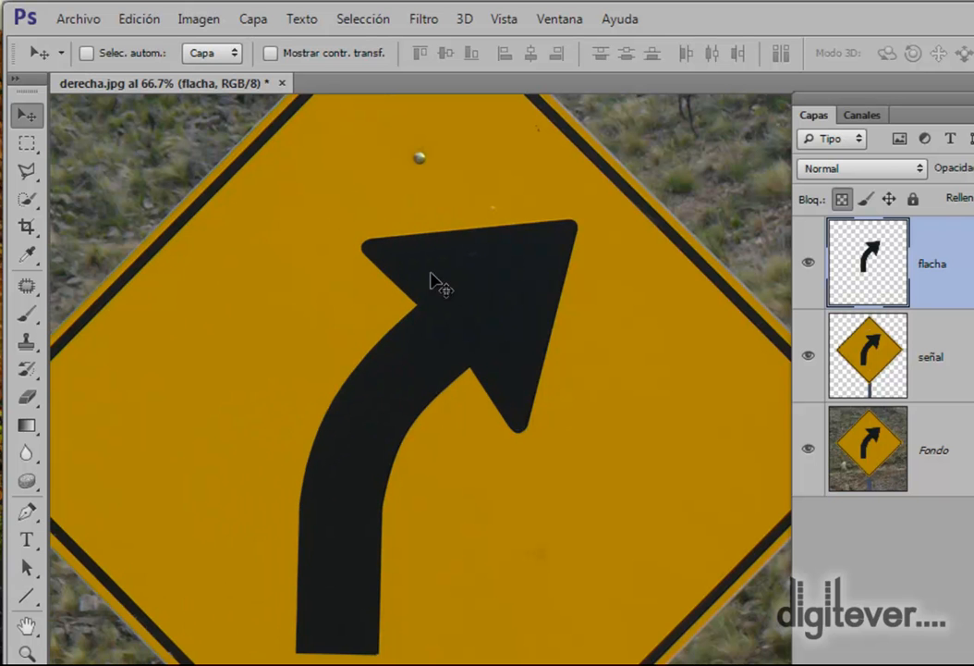
Examine the arrowhead's upper-right corner and its right edge down to the lower tip at high magnification.
left_click(498, 314, "ctrl")
left_click(498, 270, "ctrl")
left_click_drag(512, 274, 610, 457)
left_click(163, 182, "ctrl")
left_click_drag(275, 336, 436, 224)
left_click_drag(563, 233, 244, 639)
left_click_drag(597, 461, 345, 563)
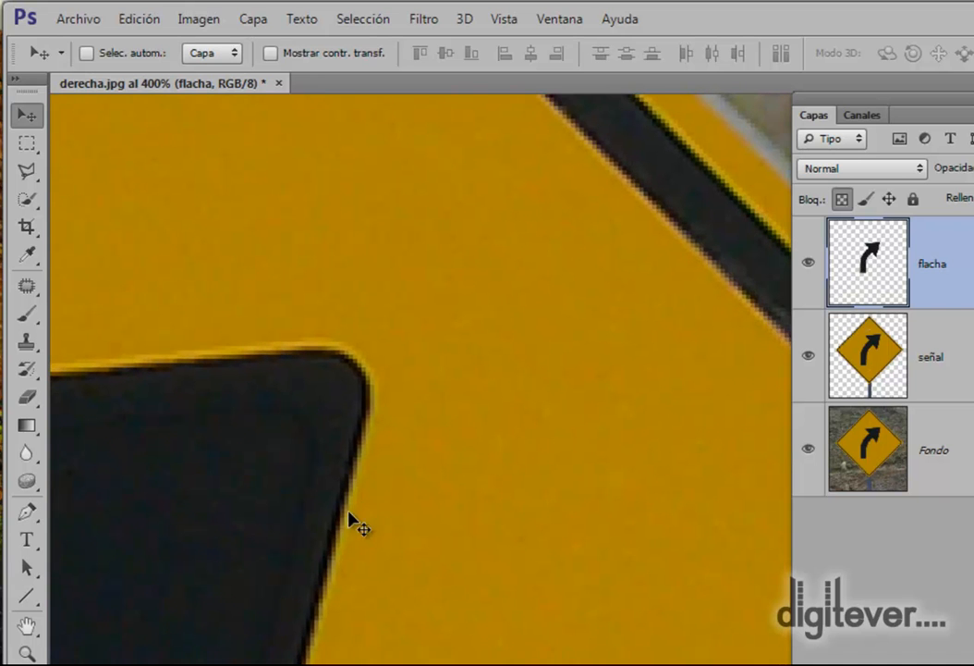
left_click_drag(326, 500, 578, 393)
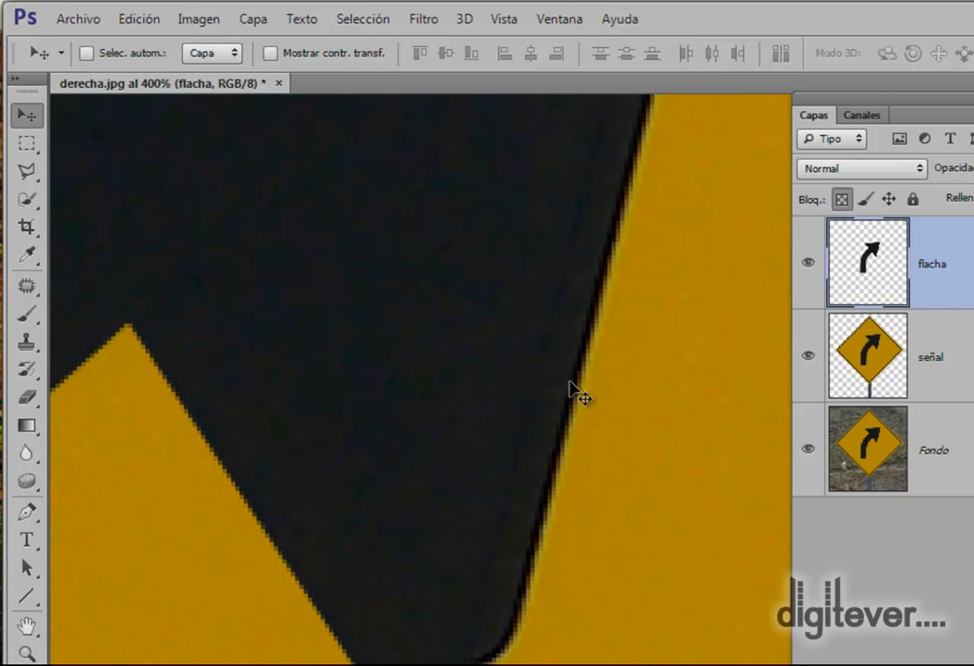
Move the flacha layer's arrow off the original one so that it sits to the left, and compare their shaft edges.
left_click_drag(474, 314, 583, 301)
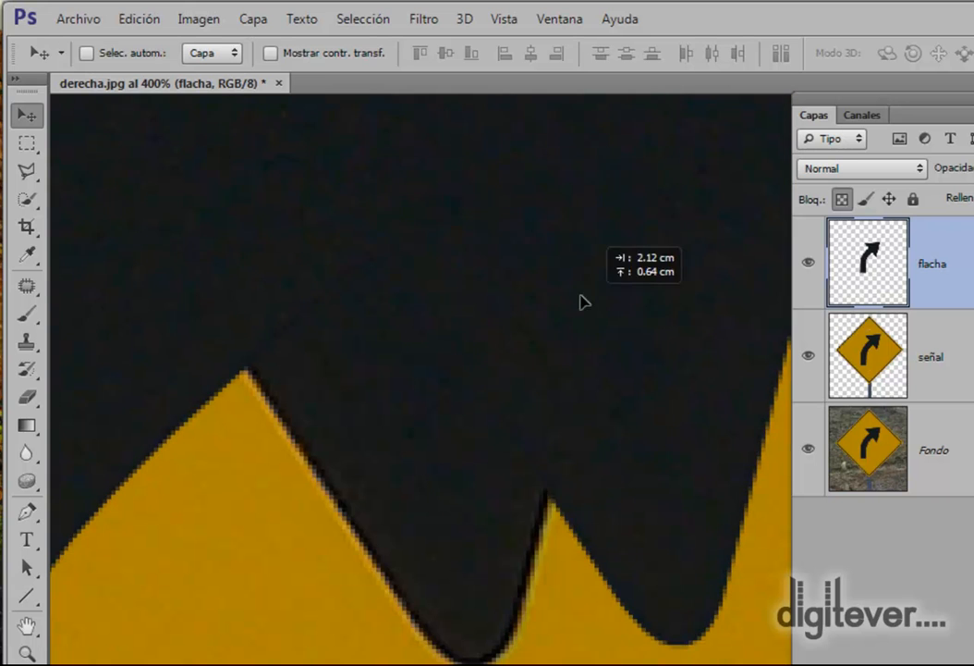
left_click(361, 266)
left_click(252, 294)
left_click_drag(278, 308, 372, 352)
key("ctrl+minus")
left_click_drag(540, 283, 253, 220)
left_click_drag(436, 285, 587, 302)
left_click_drag(427, 252, 487, 261)
left_click(391, 415, "ctrl")
left_click(412, 320, "ctrl")
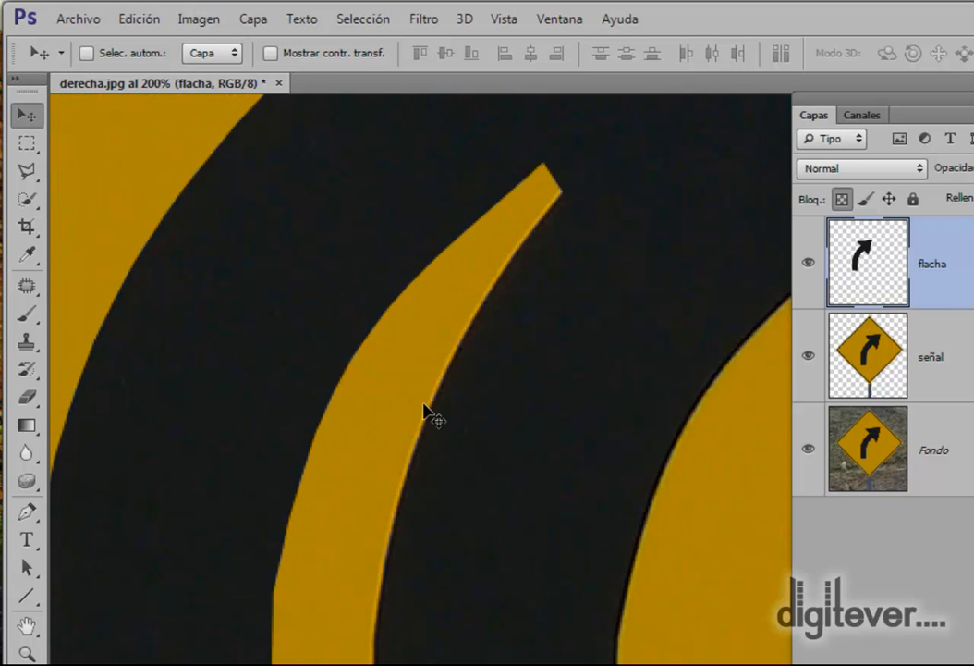
Move the flacha layer's arrow up and slightly right, keeping it left of the original arrow on the sign.
left_click(476, 374, "ctrl+alt")
left_click(499, 319, "ctrl+alt")
mouse_move(504, 336)
left_mouse_down()
mouse_move(539, 313)
mouse_move(510, 319)
left_mouse_up()
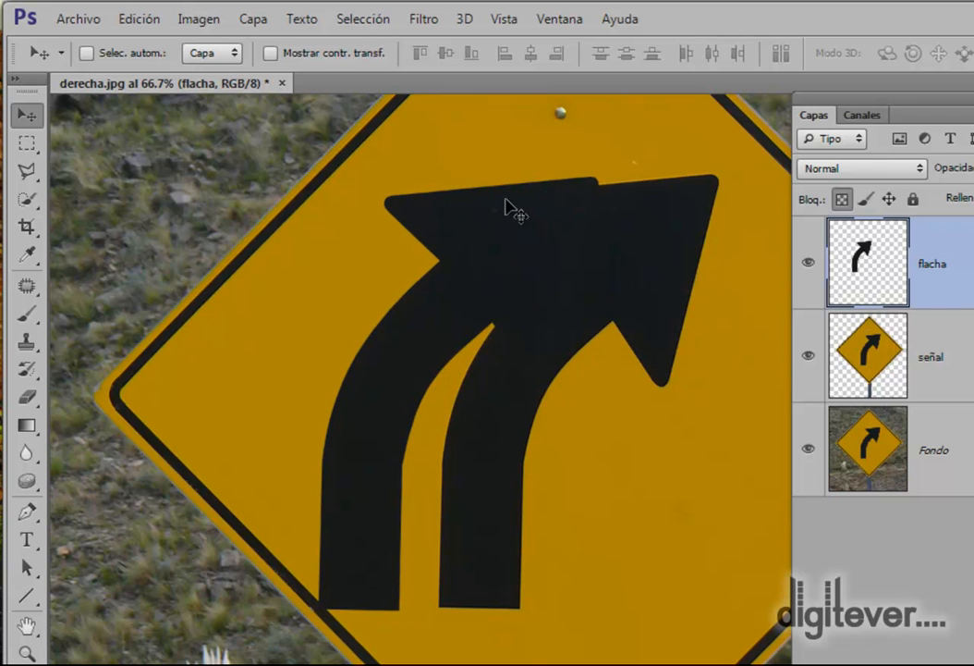
left_click_drag(352, 522, 368, 435)
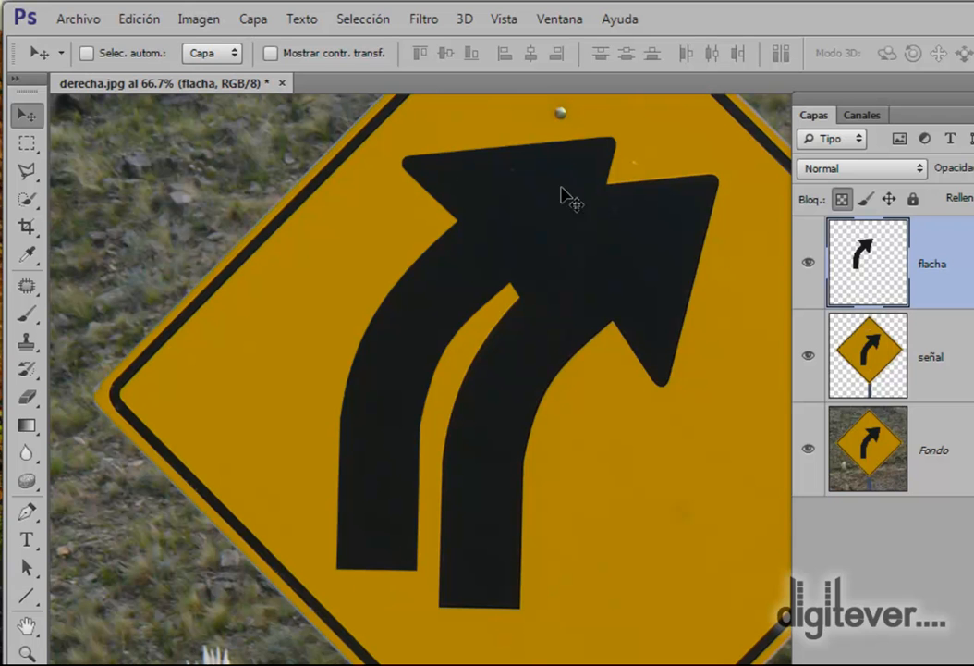